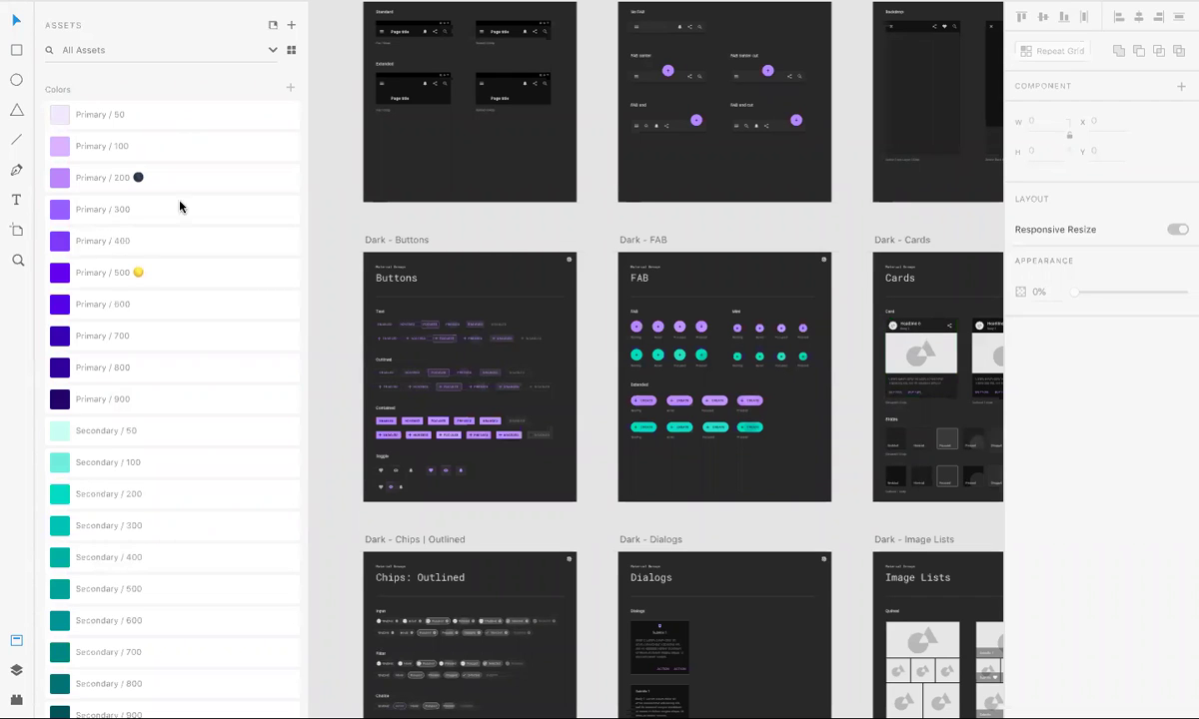
Step: Check the hex values of the Primary colour swatches; Primary / 200 is #BB86FC
mouse_move(119, 335)
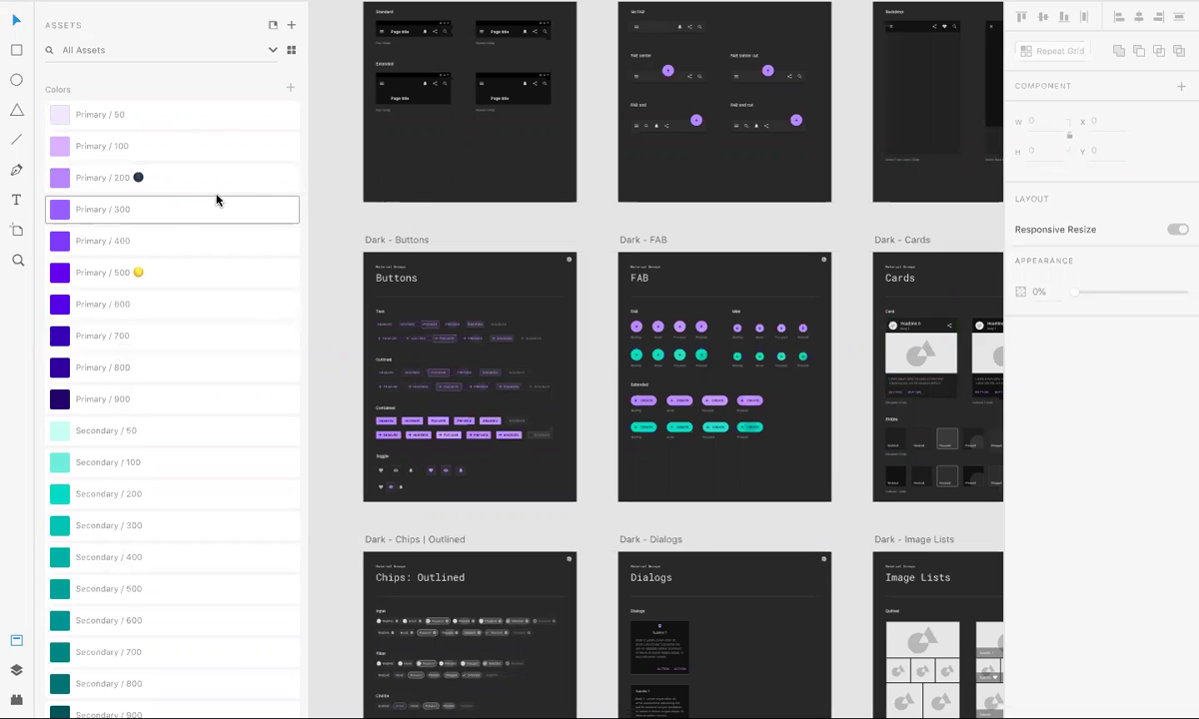
mouse_move(216, 197)
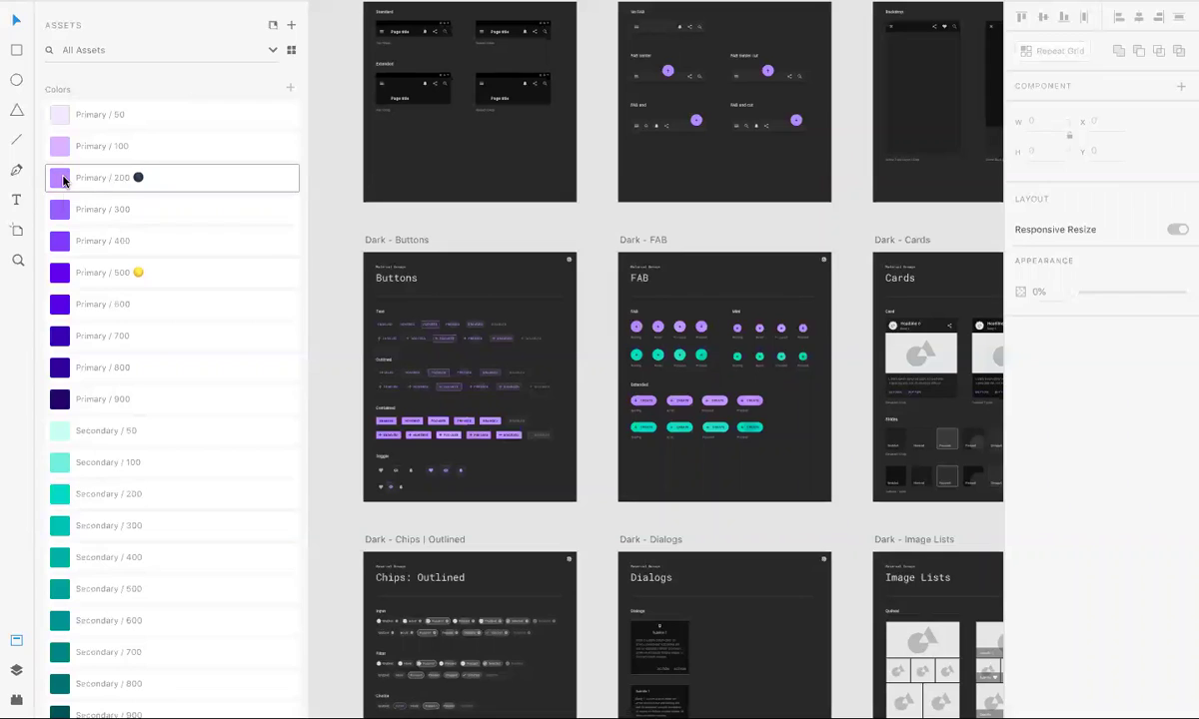
mouse_move(80, 185)
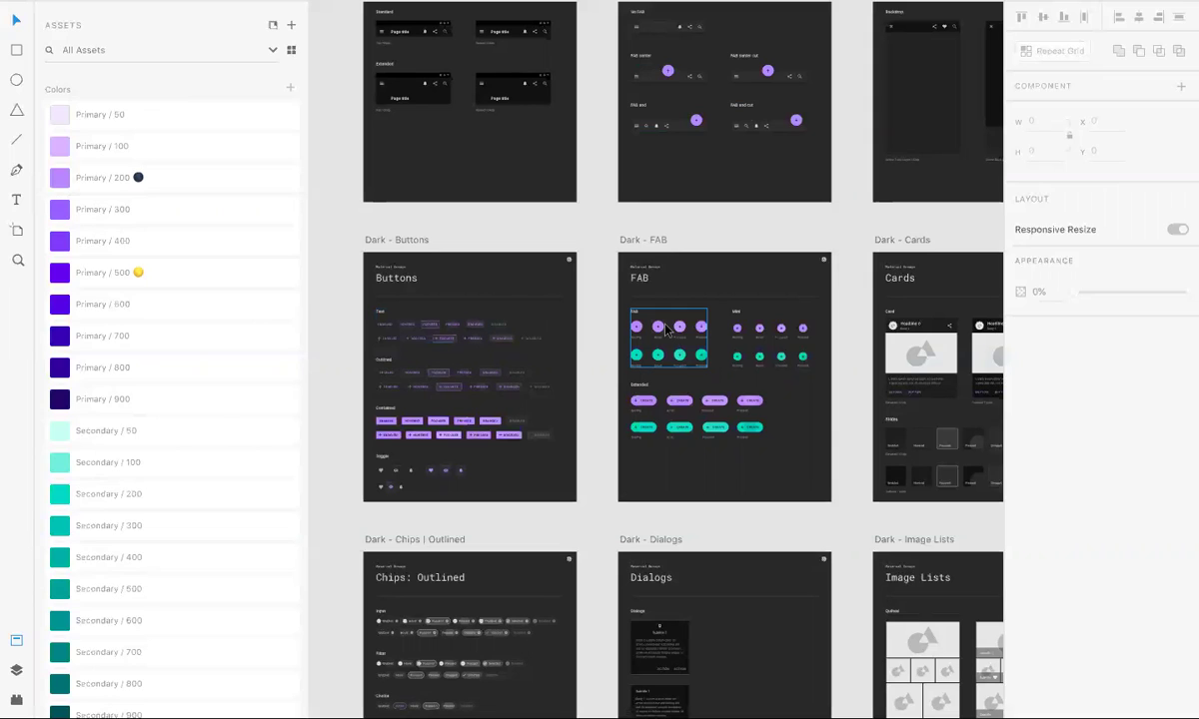
Step: Highlight on canvas every element that uses the Primary / 200 (#BB86FC) colour asset
left_click(61, 179)
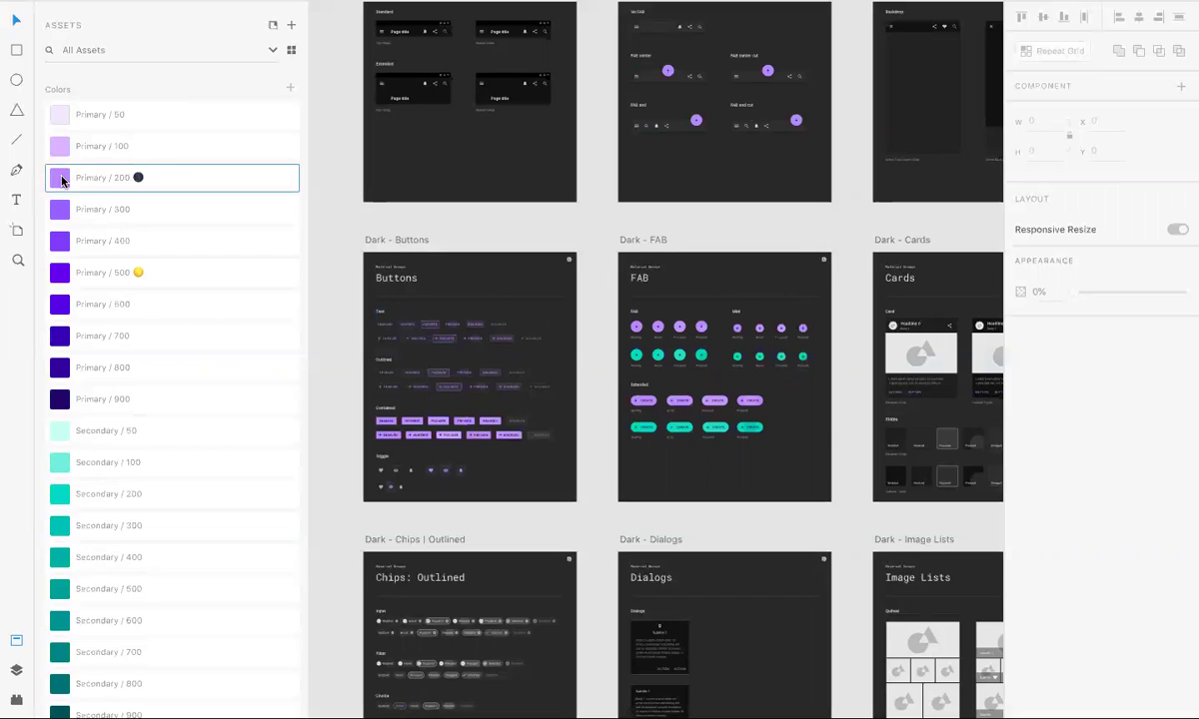
right_click(61, 180)
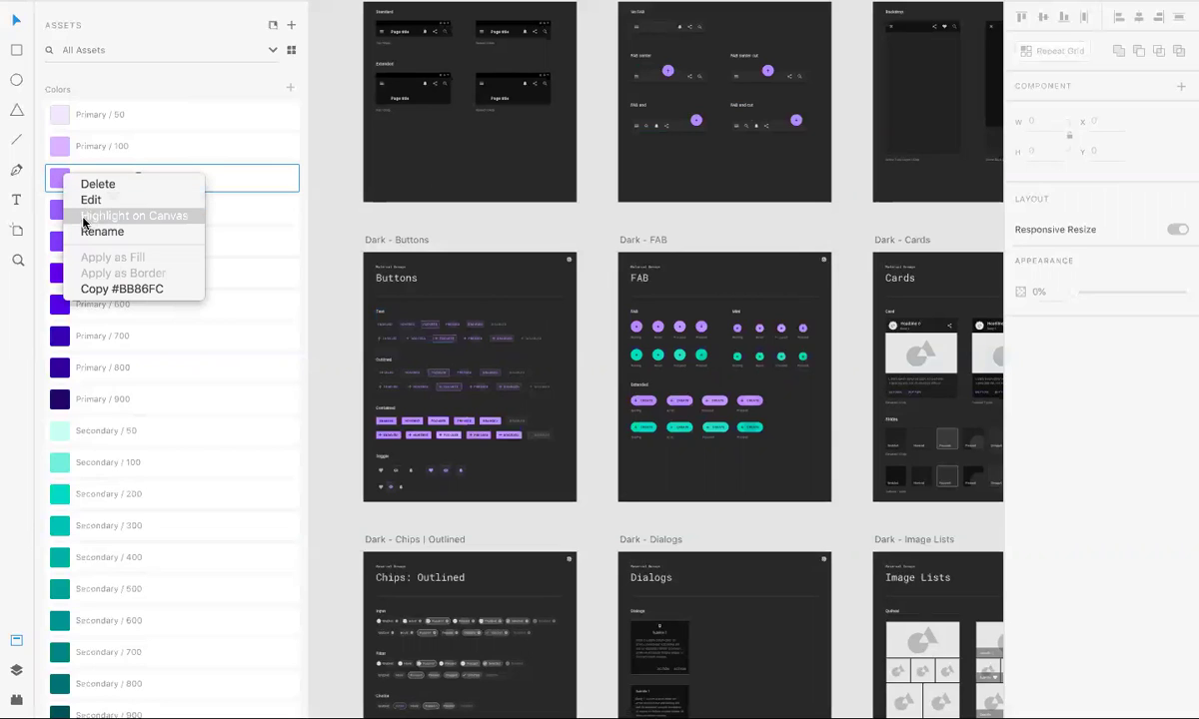
left_click(143, 217)
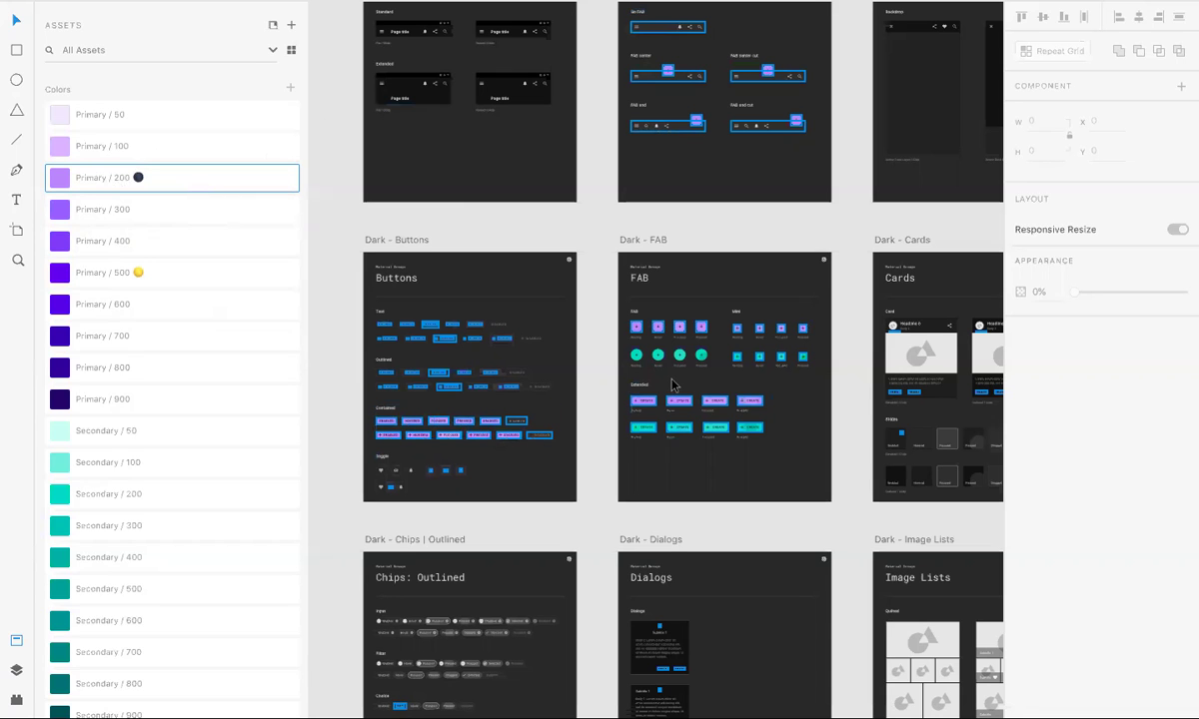
Step: Scroll around the canvas to inspect the Primary / 200 highlights across Cards, Image Lists and Navigation Drawers
scroll(671, 382, "down", 10)
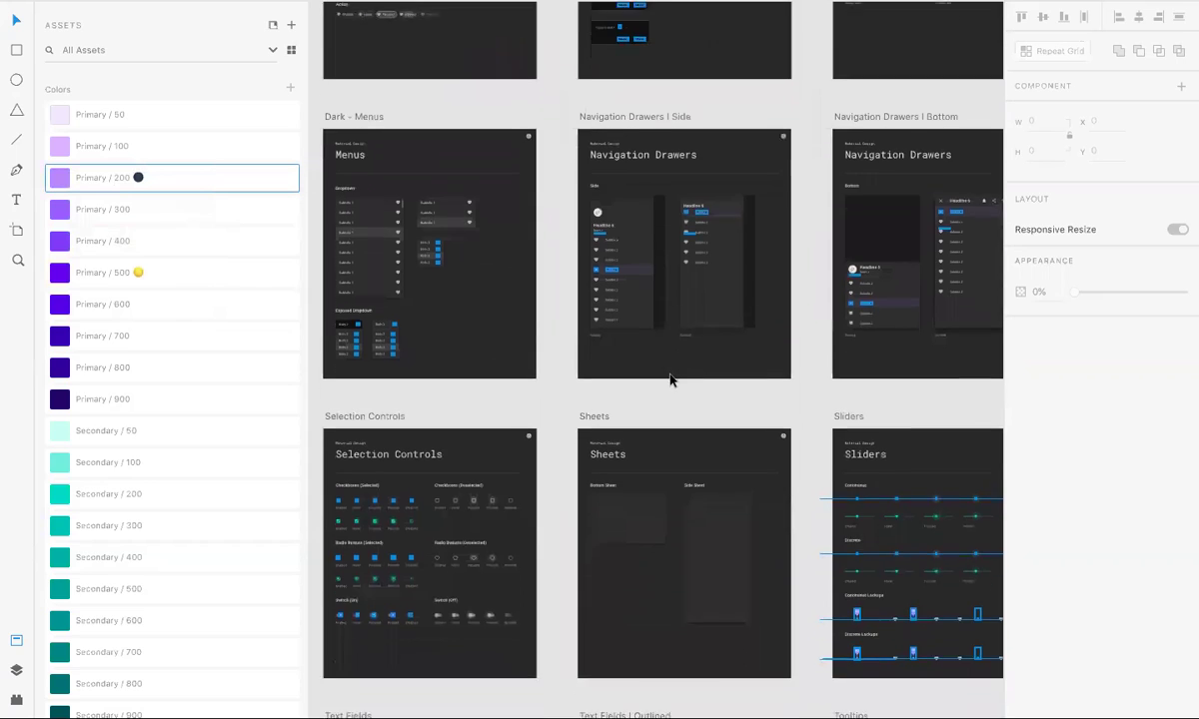
scroll(671, 380, "up", 1)
scroll(670, 380, "right", 1)
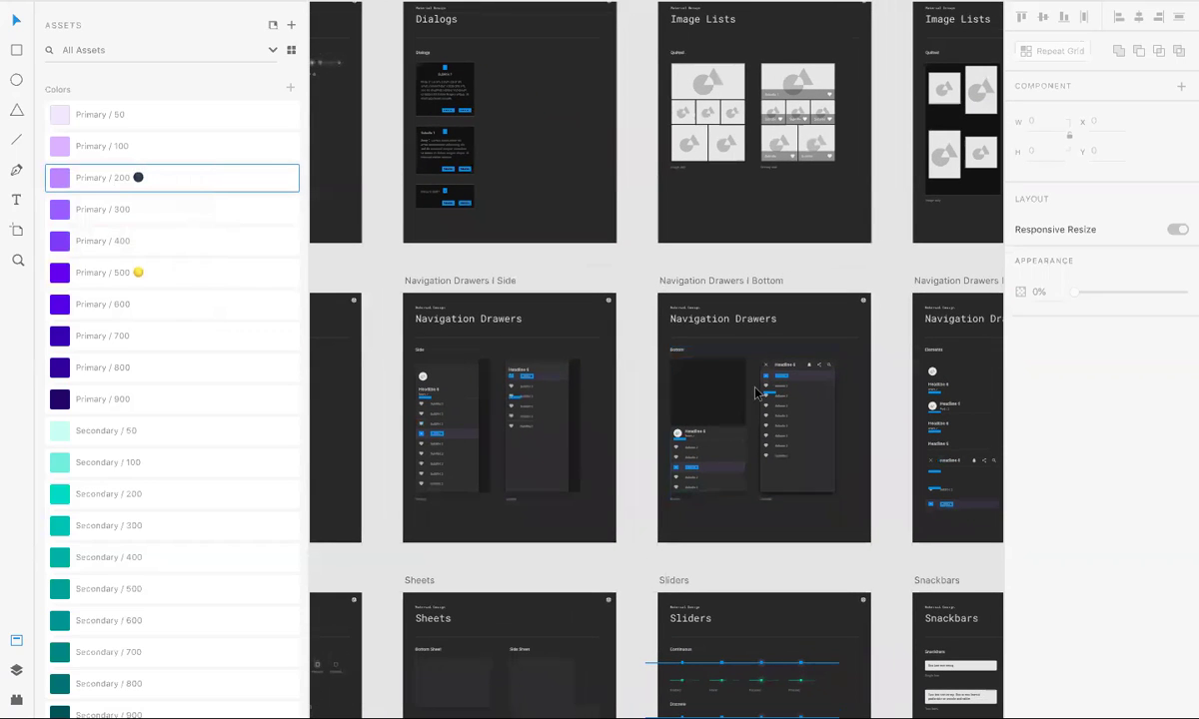
scroll(754, 391, "up", 10)
scroll(754, 391, "left", 5)
scroll(756, 391, "up", 2)
scroll(755, 392, "left", 1)
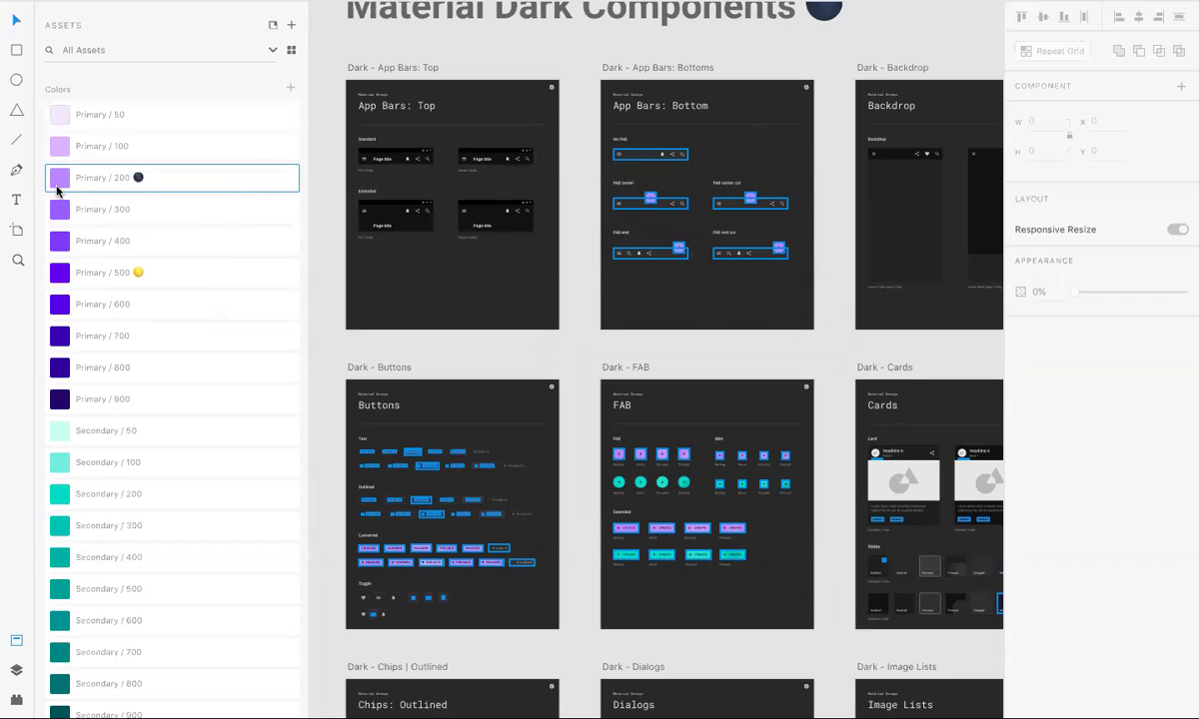
mouse_move(67, 184)
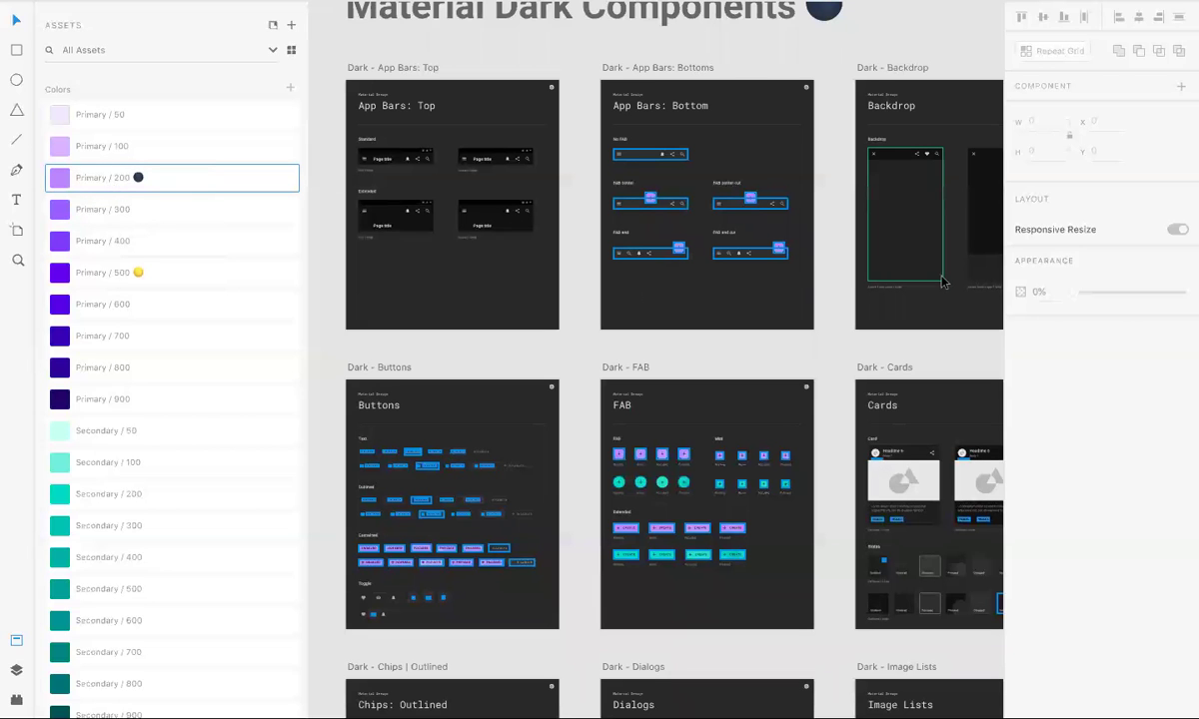
scroll(951, 335, "down", 5)
scroll(951, 334, "right", 5)
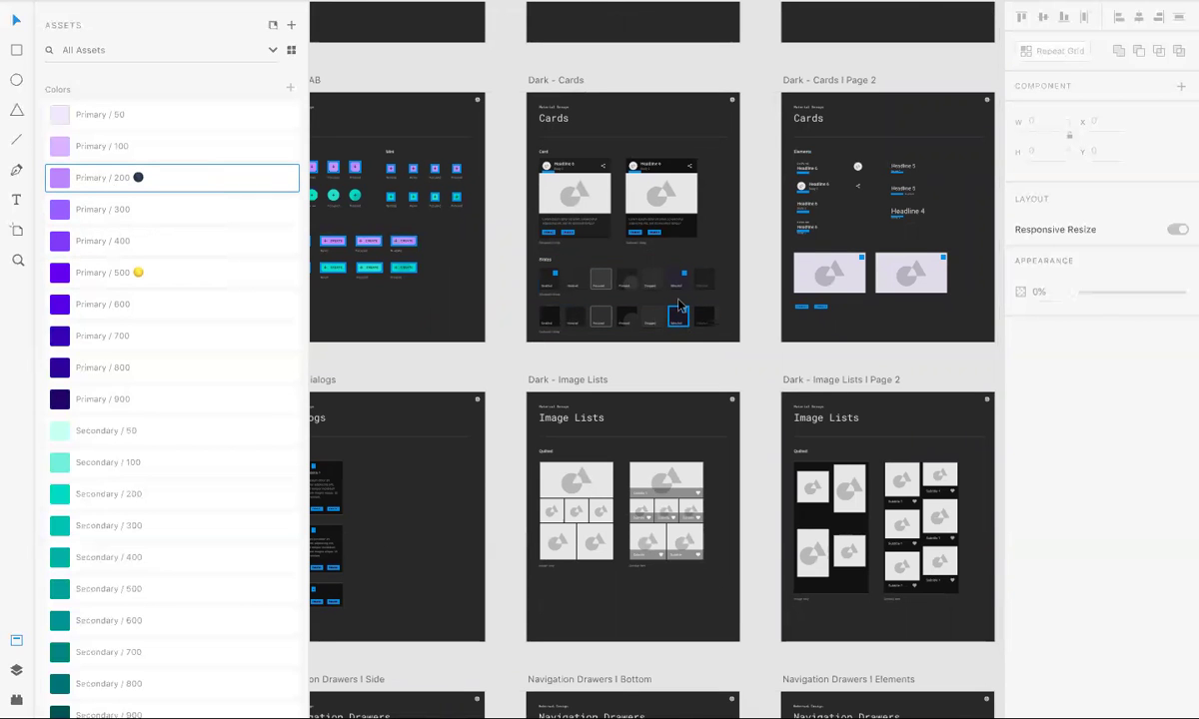
scroll(678, 304, "up", 6)
scroll(678, 304, "left", 4)
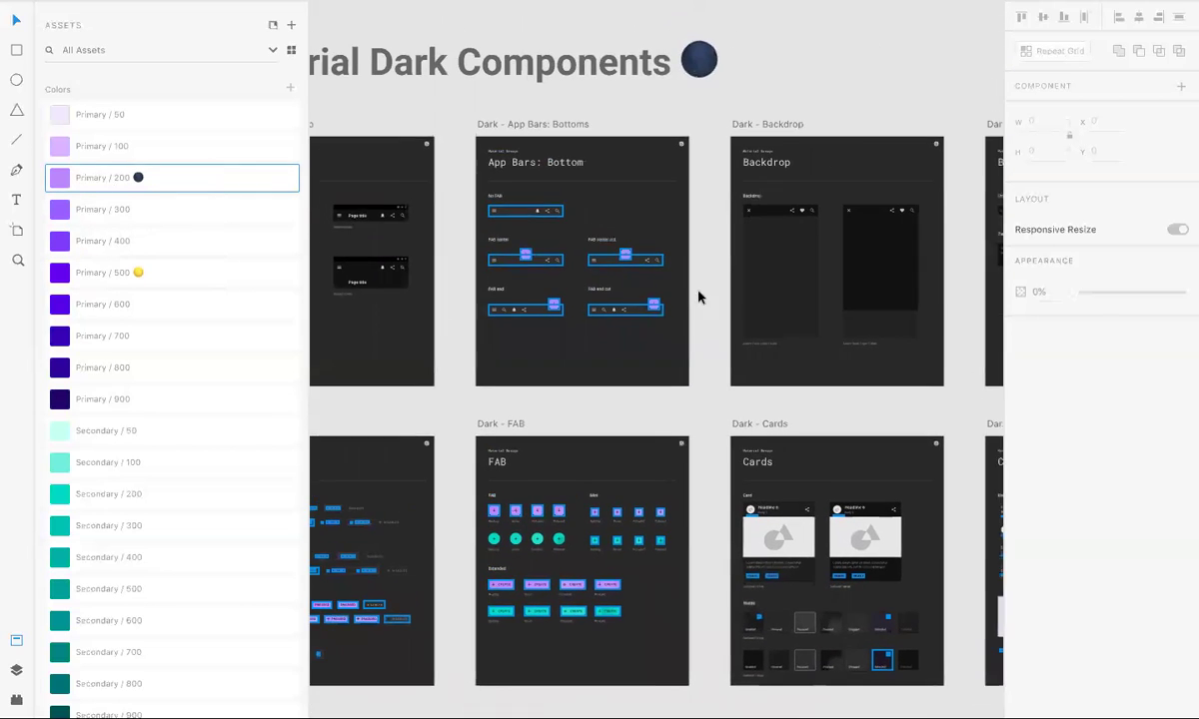
Step: Clear the Primary / 200 highlights and highlight canvas elements using Primary / 500 (#6200EE)
left_click(789, 99)
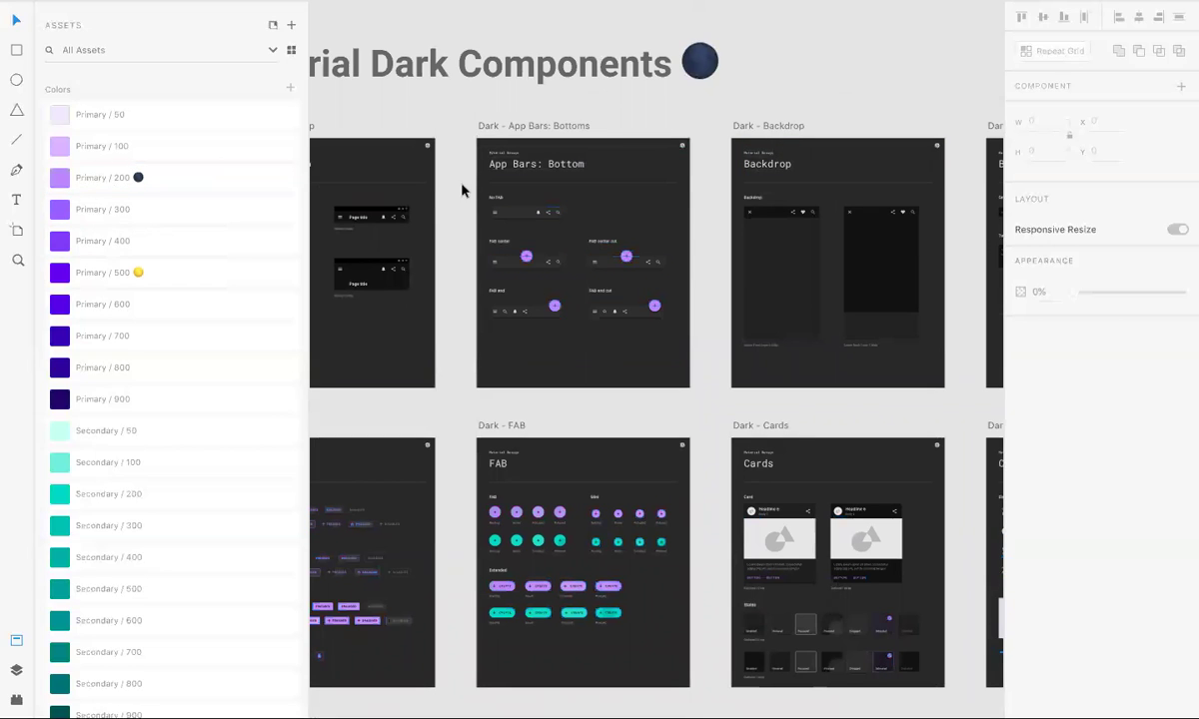
left_click(62, 275)
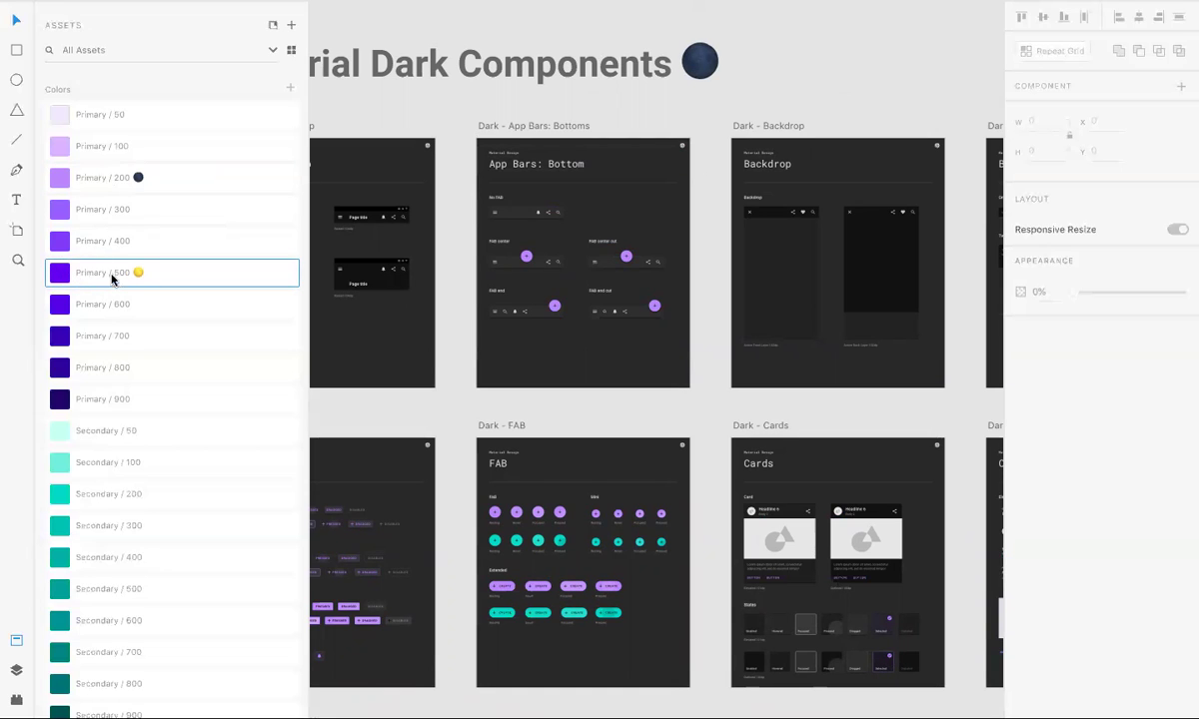
right_click(60, 274)
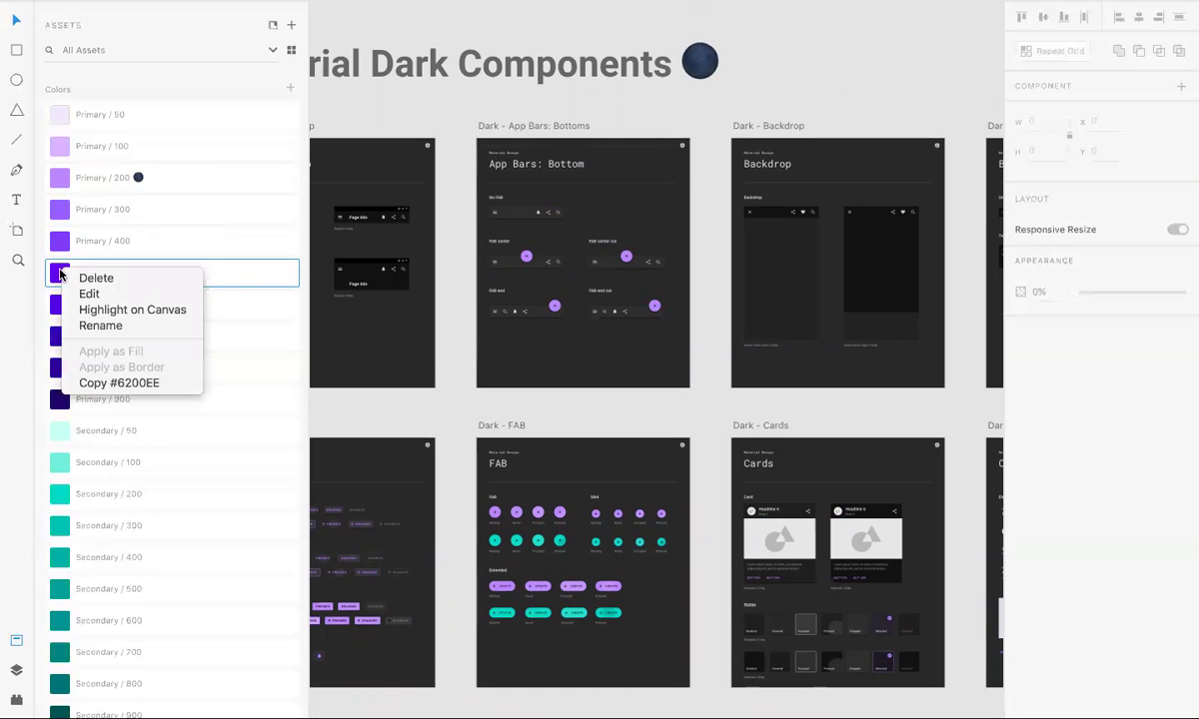
left_click(97, 312)
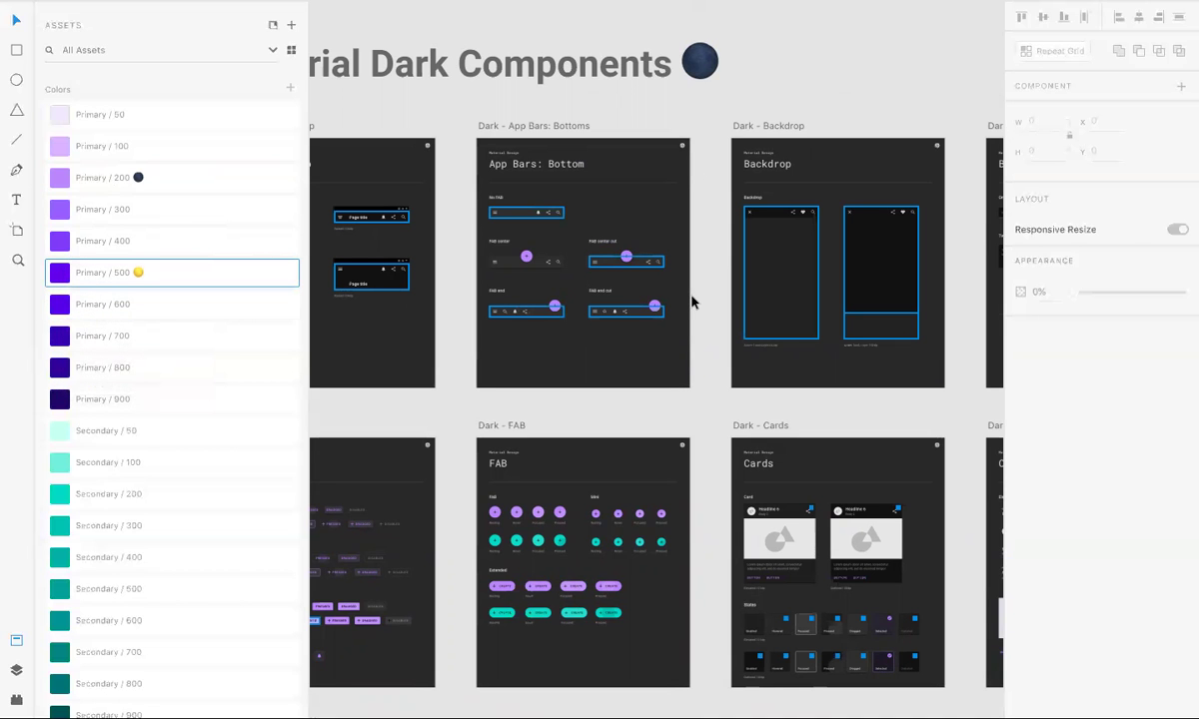
Step: Inspect the Primary / 500 usages in the App Bars: Bottom, Backdrop and Image Lists artboards
scroll(692, 302, "left", 5)
scroll(692, 302, "down", 2)
scroll(692, 301, "up", 3)
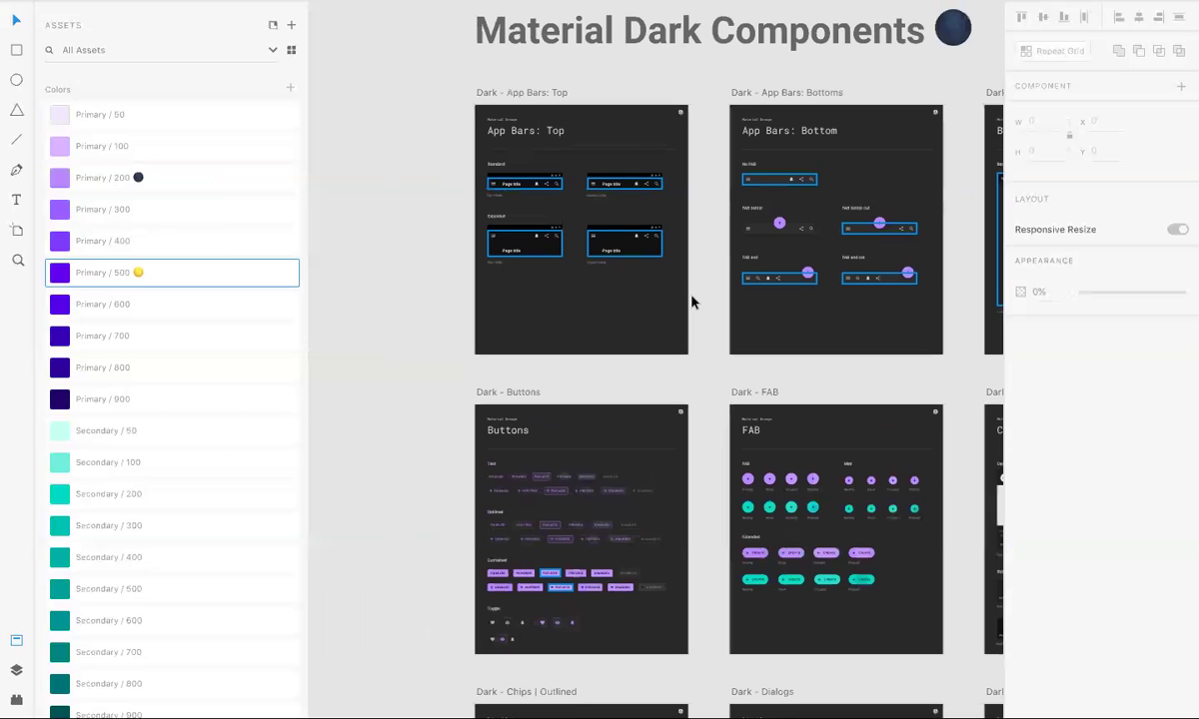
scroll(692, 301, "down", 5)
scroll(692, 301, "right", 8)
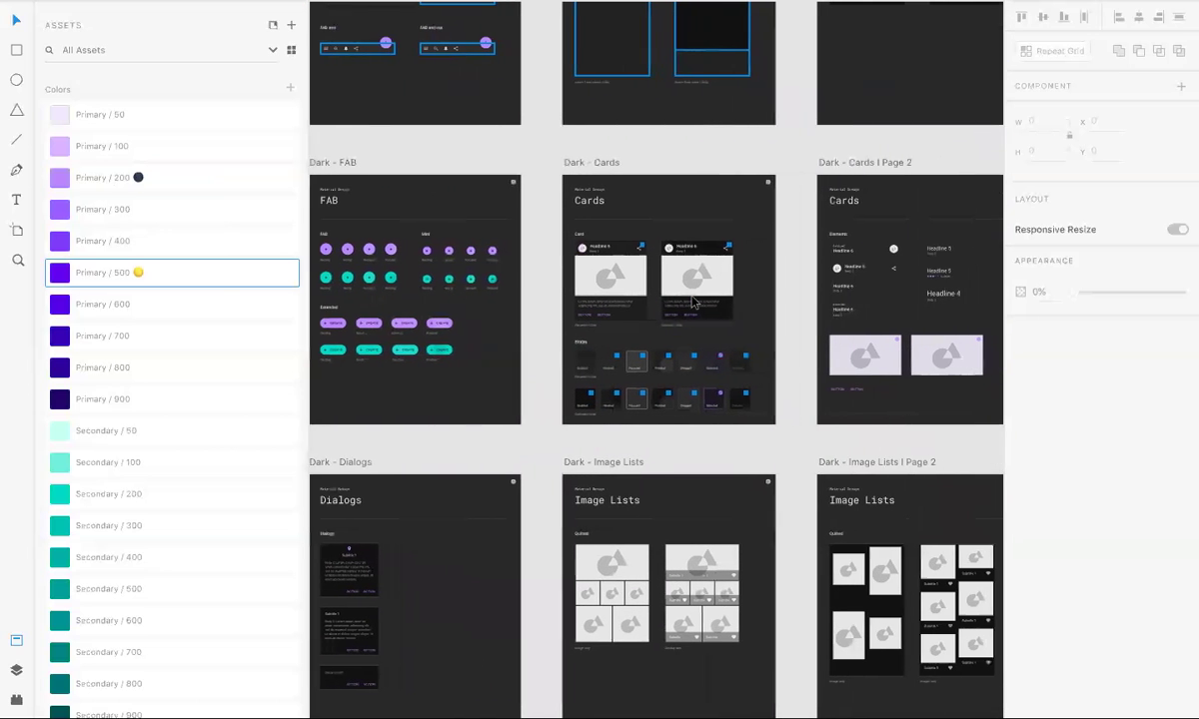
scroll(714, 385, "down", 5)
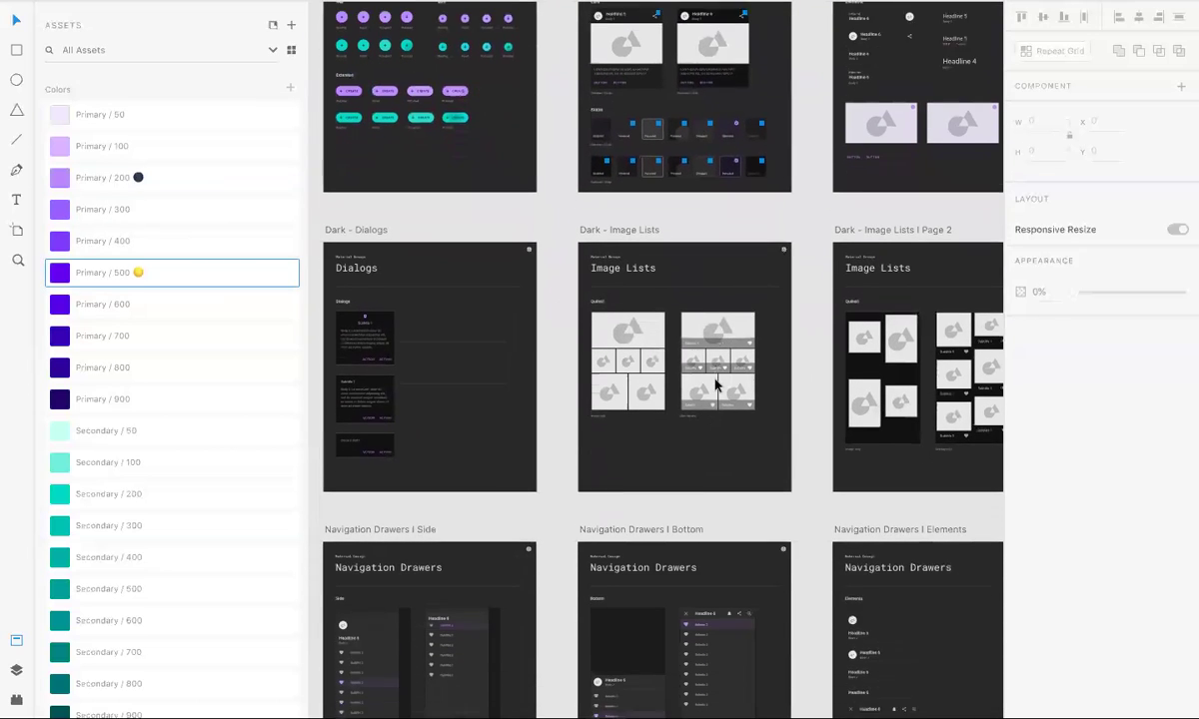
scroll(715, 384, "down", 1)
scroll(715, 385, "down", 7)
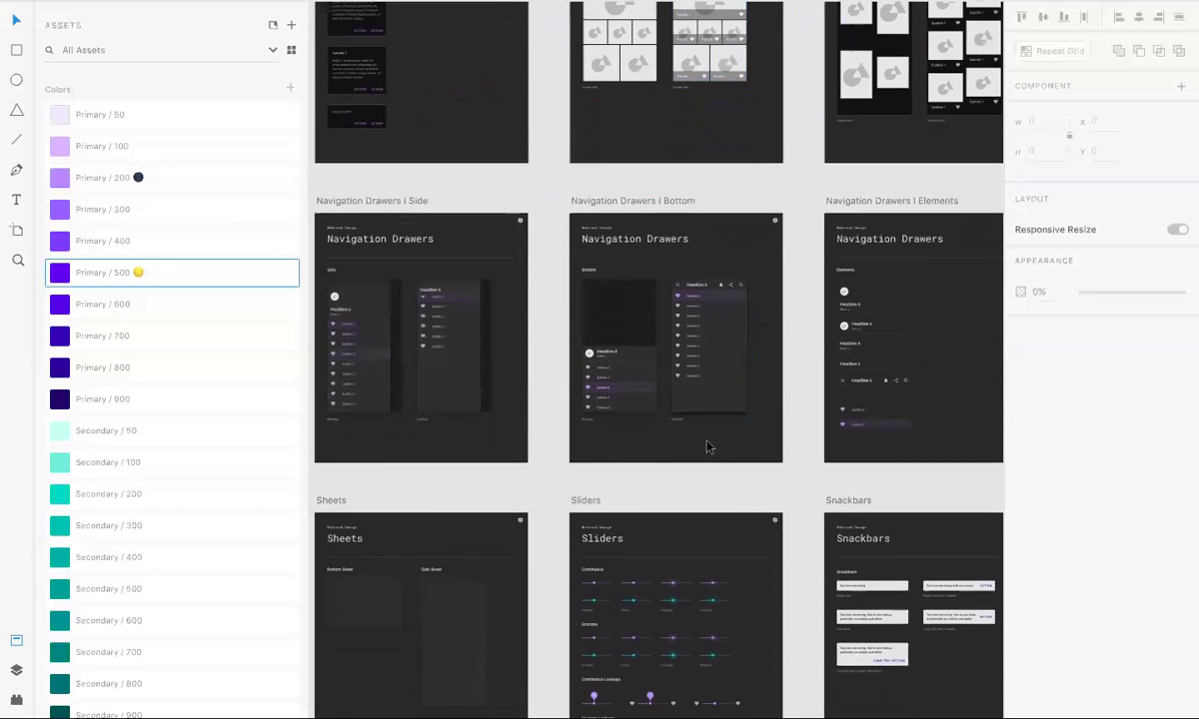
scroll(707, 440, "up", 9)
scroll(701, 455, "up", 6)
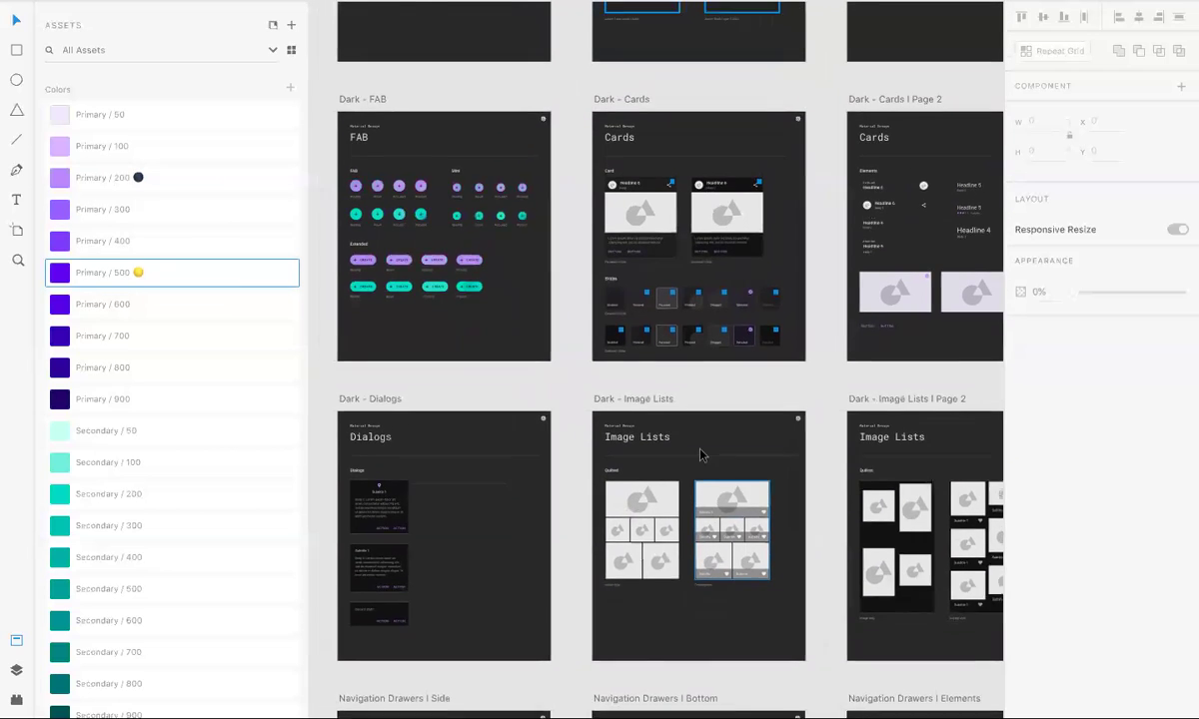
scroll(701, 455, "up", 1)
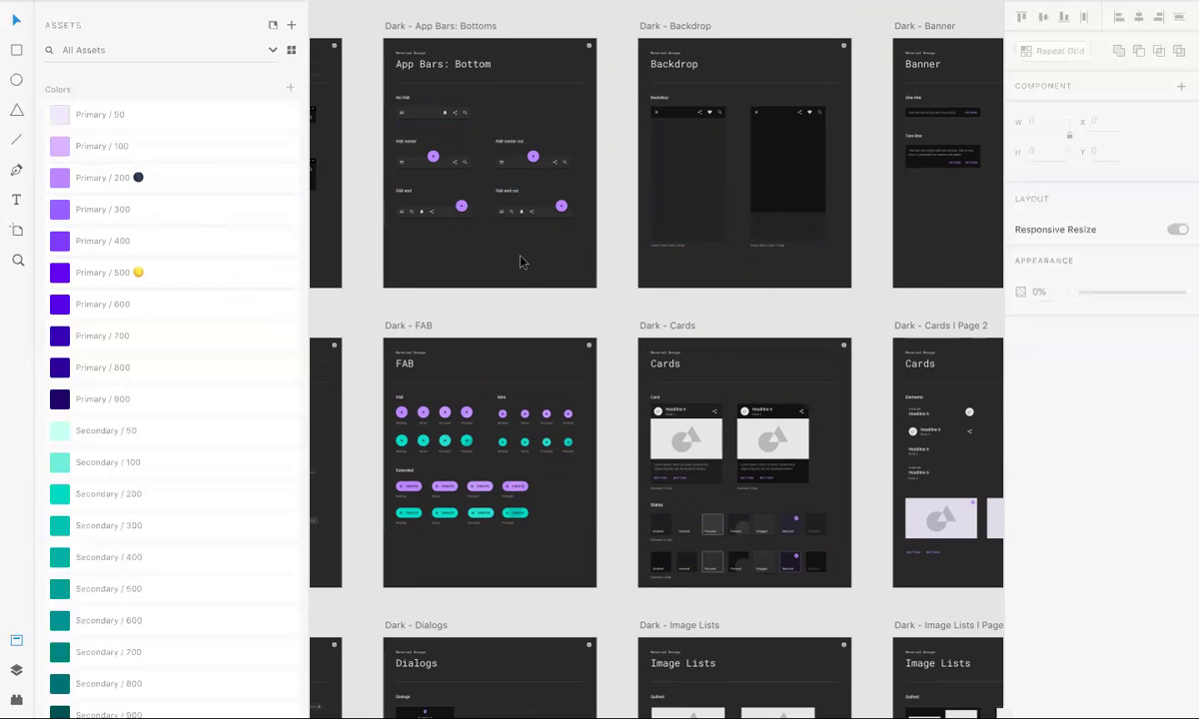
Step: Scroll the canvas to bring the Dark - FAB artboard into view
scroll(520, 262, "up", 5)
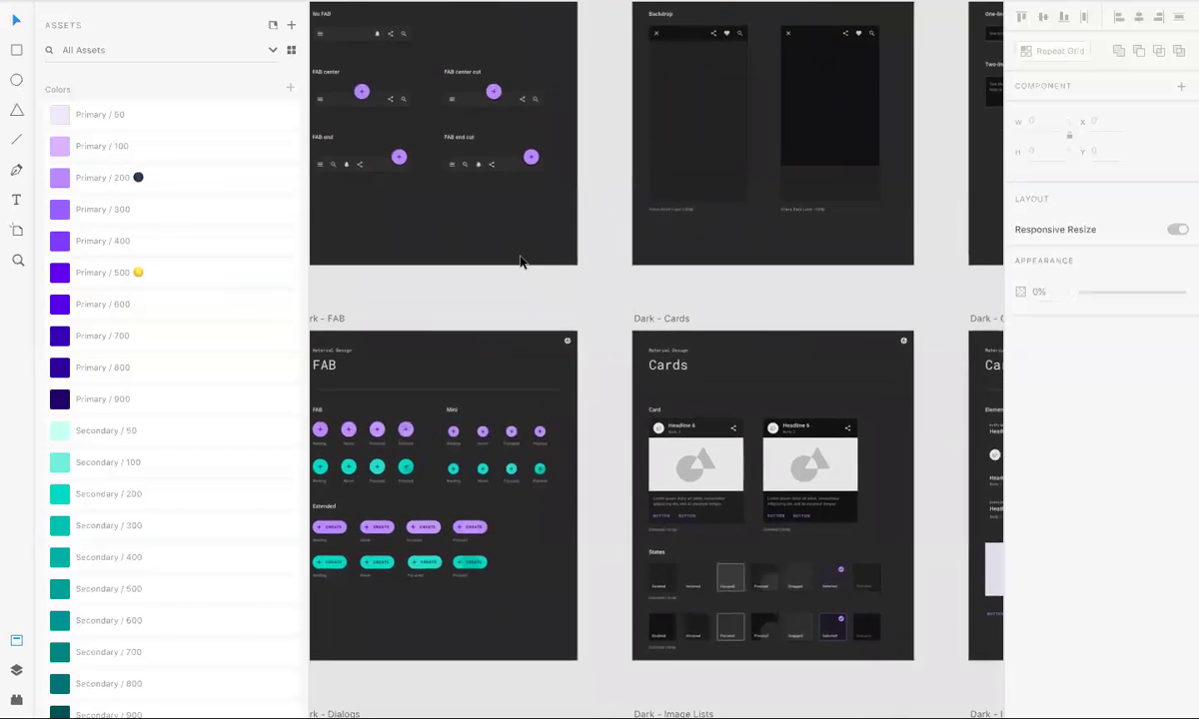
scroll(519, 262, "left", 10)
scroll(519, 261, "down", 5)
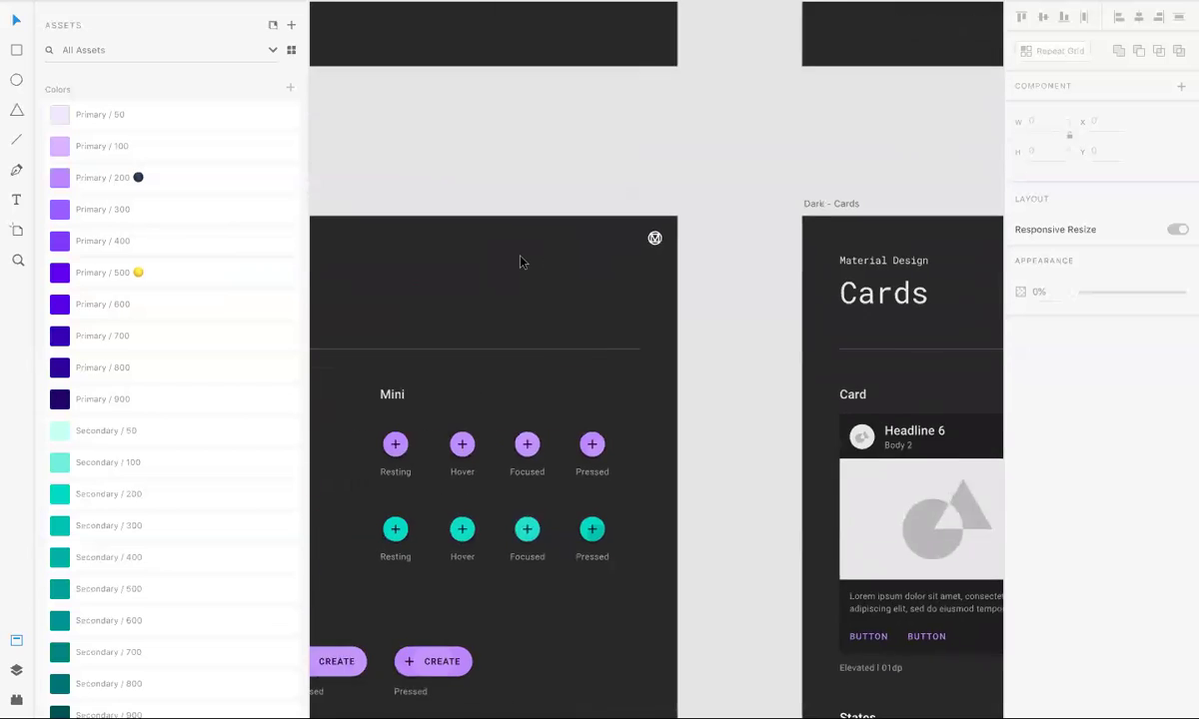
scroll(521, 242, "down", 3)
scroll(521, 242, "left", 1)
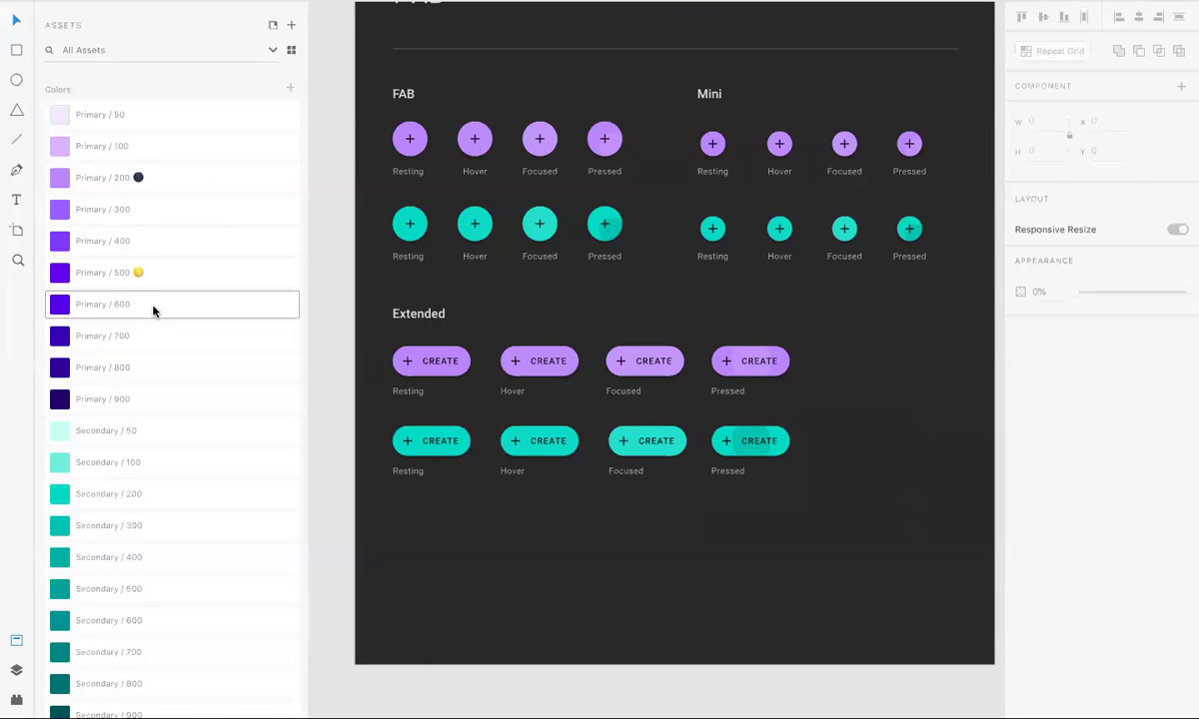
Step: Browse the Assets panel through Colors, Character Styles and Components
scroll(153, 311, "down", 20)
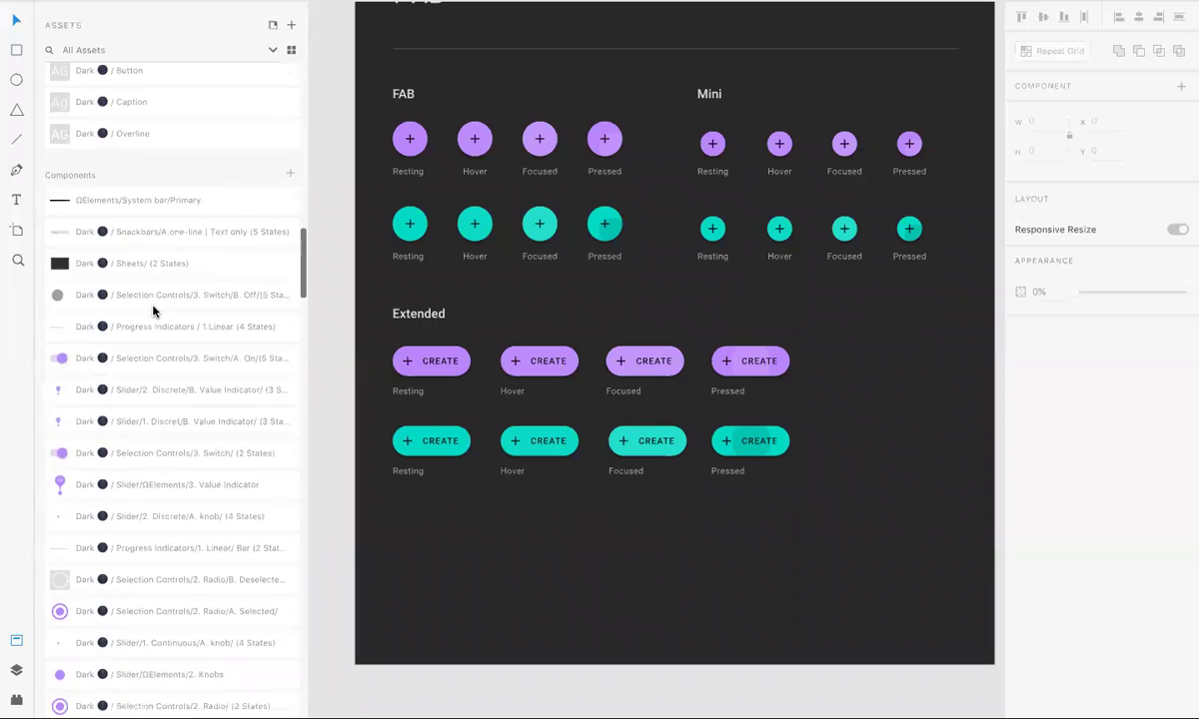
scroll(153, 310, "down", 15)
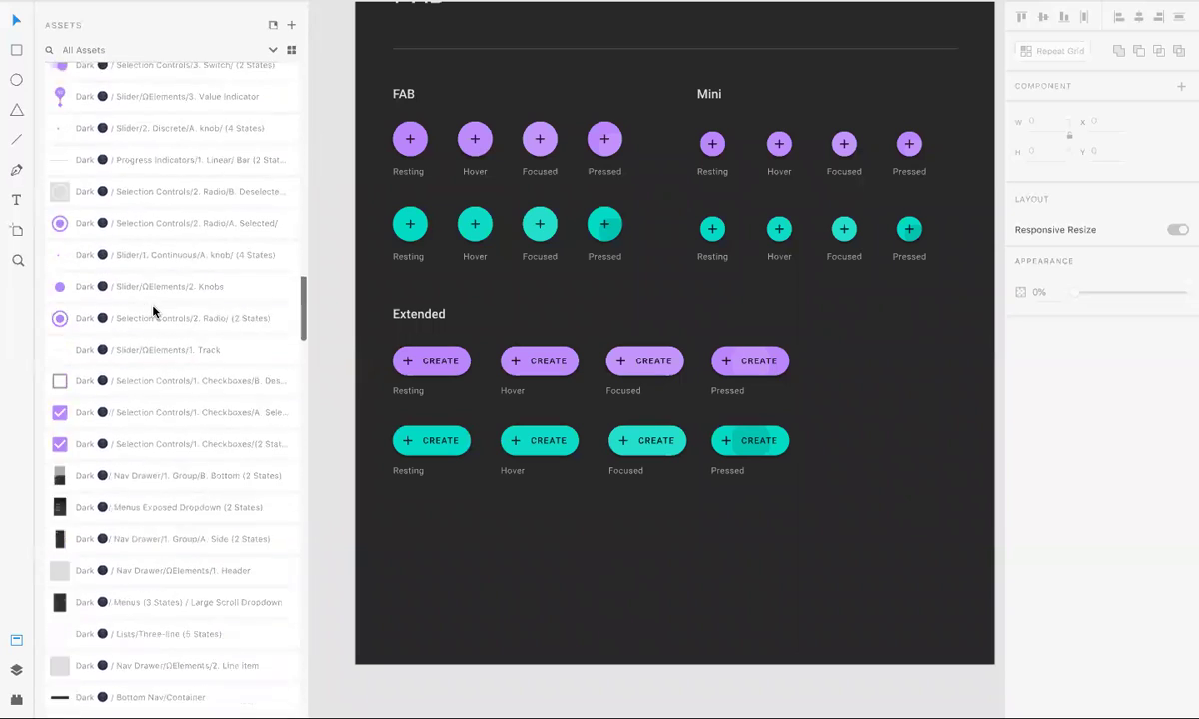
scroll(153, 311, "up", 15)
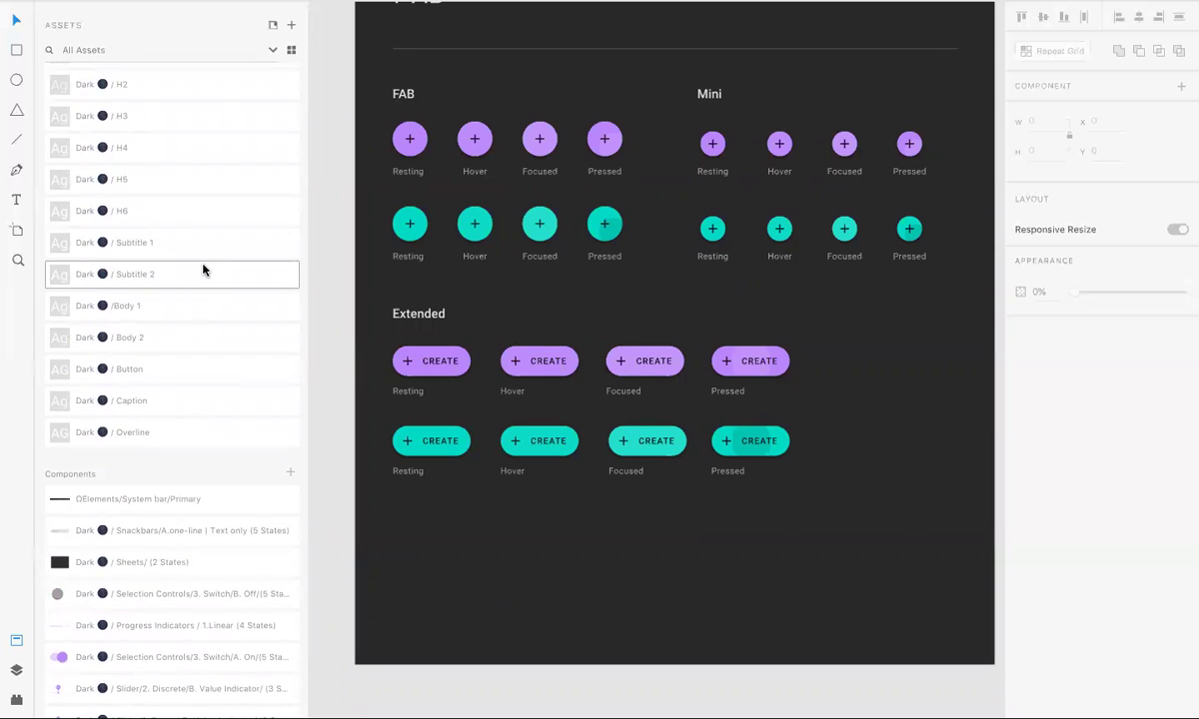
scroll(203, 270, "down", 5)
scroll(205, 268, "up", 10)
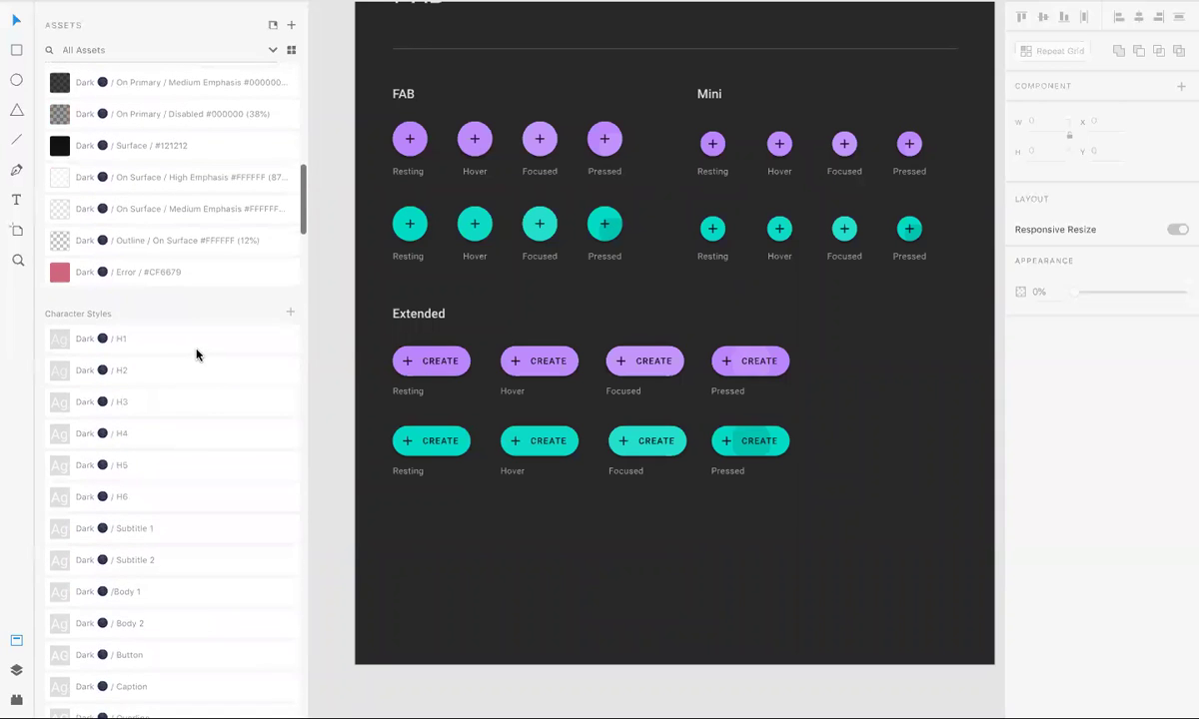
scroll(197, 354, "up", 15)
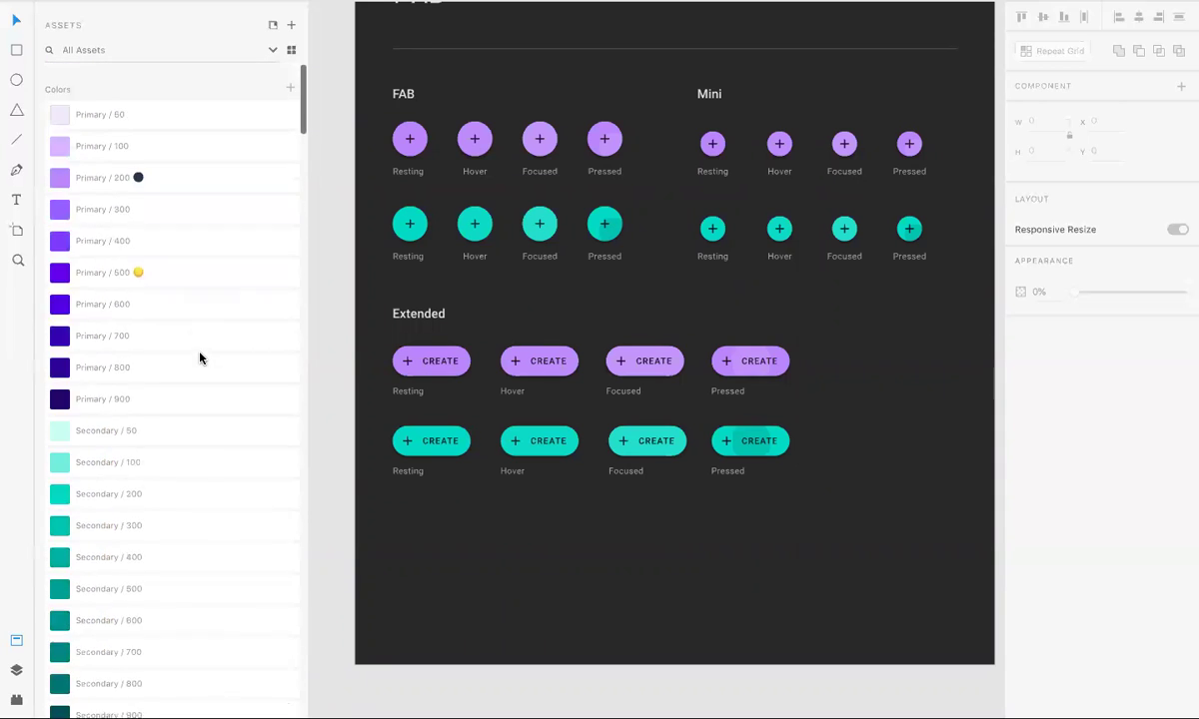
scroll(206, 294, "down", 15)
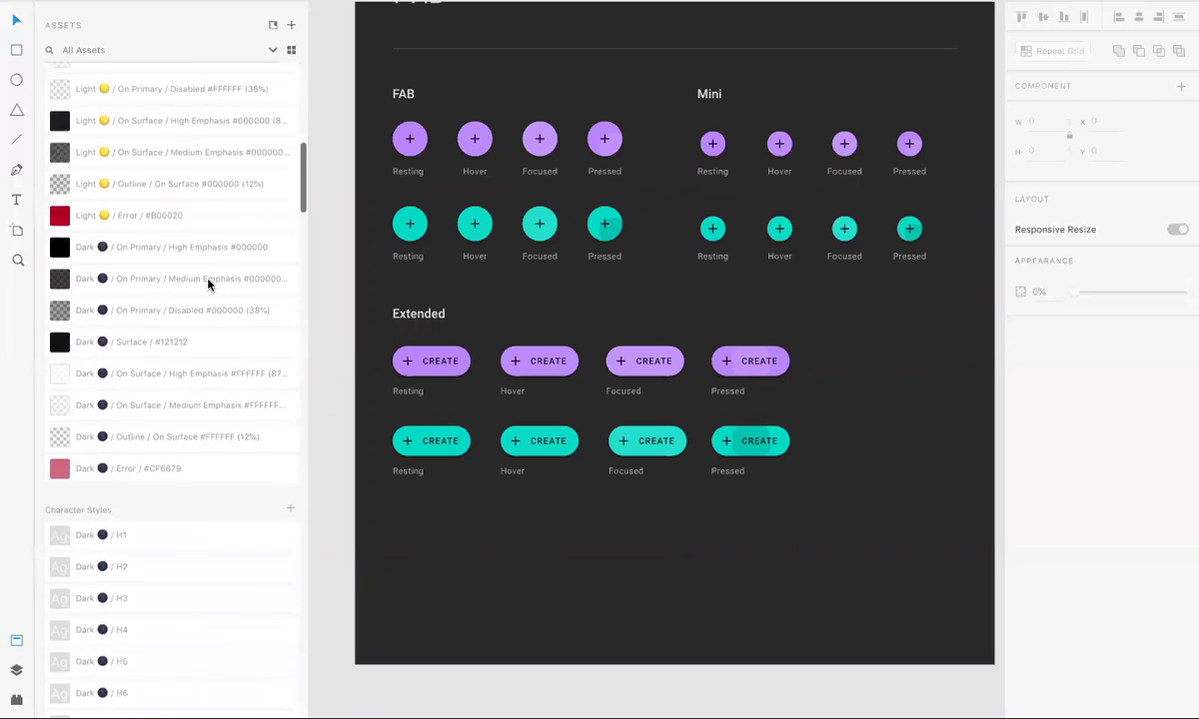
scroll(208, 285, "down", 15)
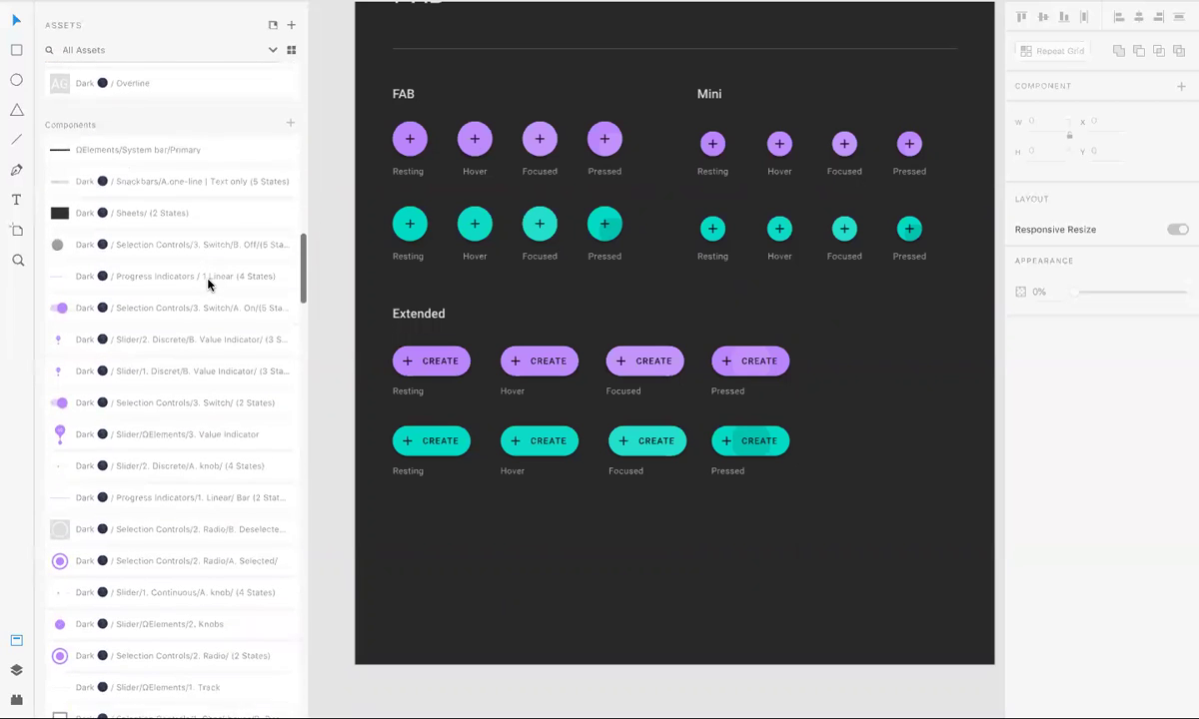
scroll(208, 283, "down", 1)
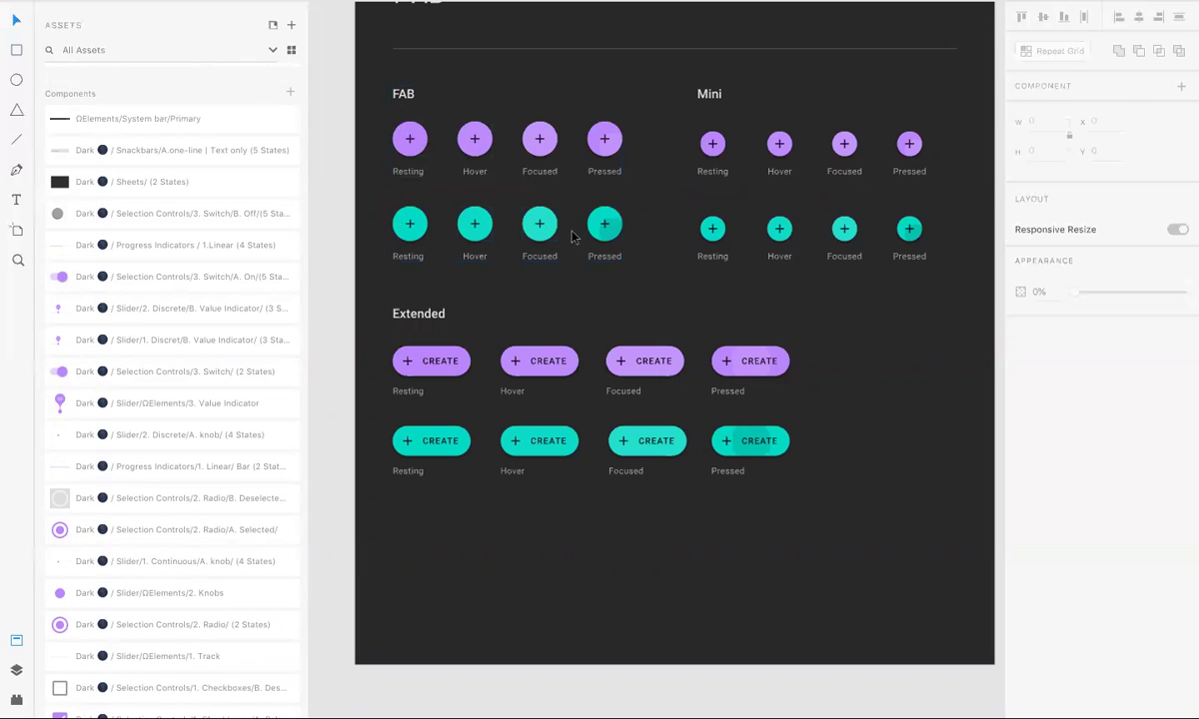
Step: Select the Extended button group on the FAB artboard and bring up its context menu
left_click(606, 134)
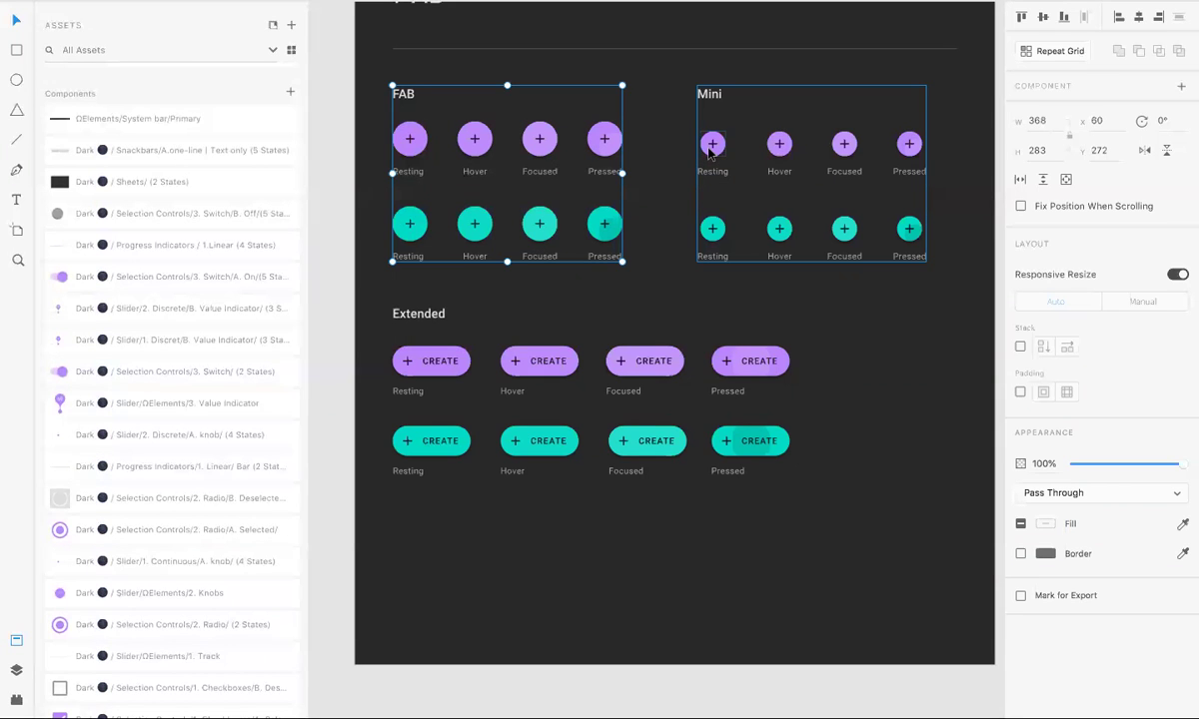
left_click(424, 359)
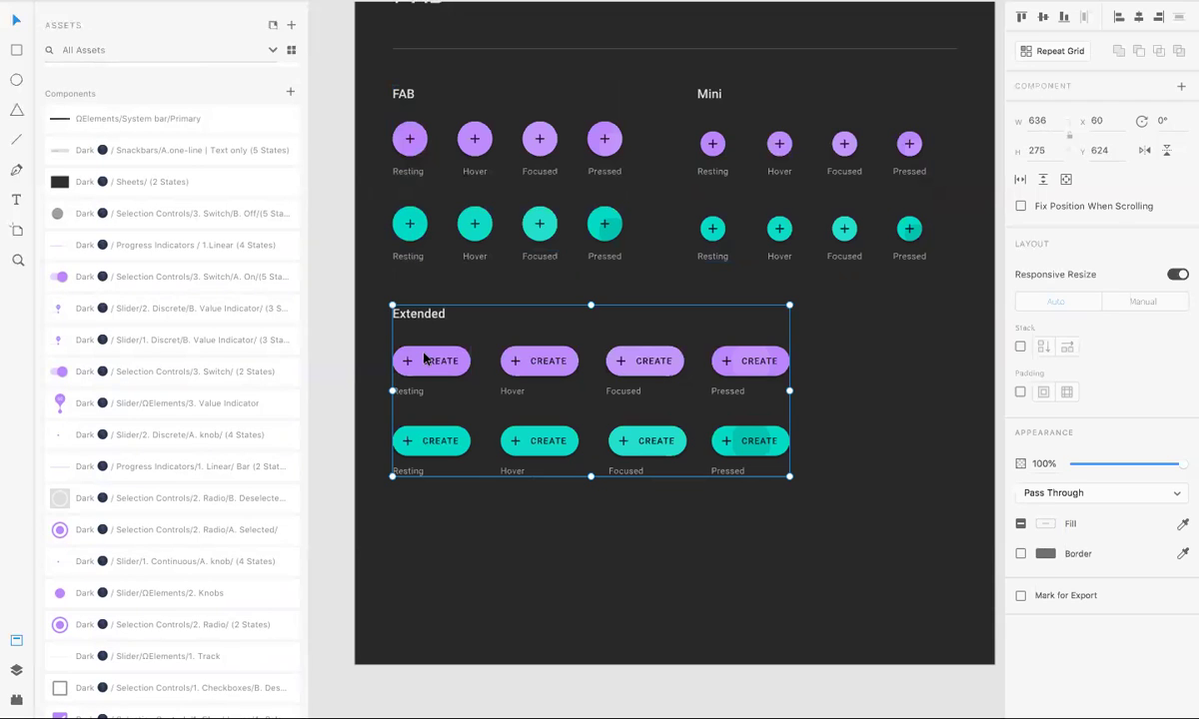
right_click(423, 357)
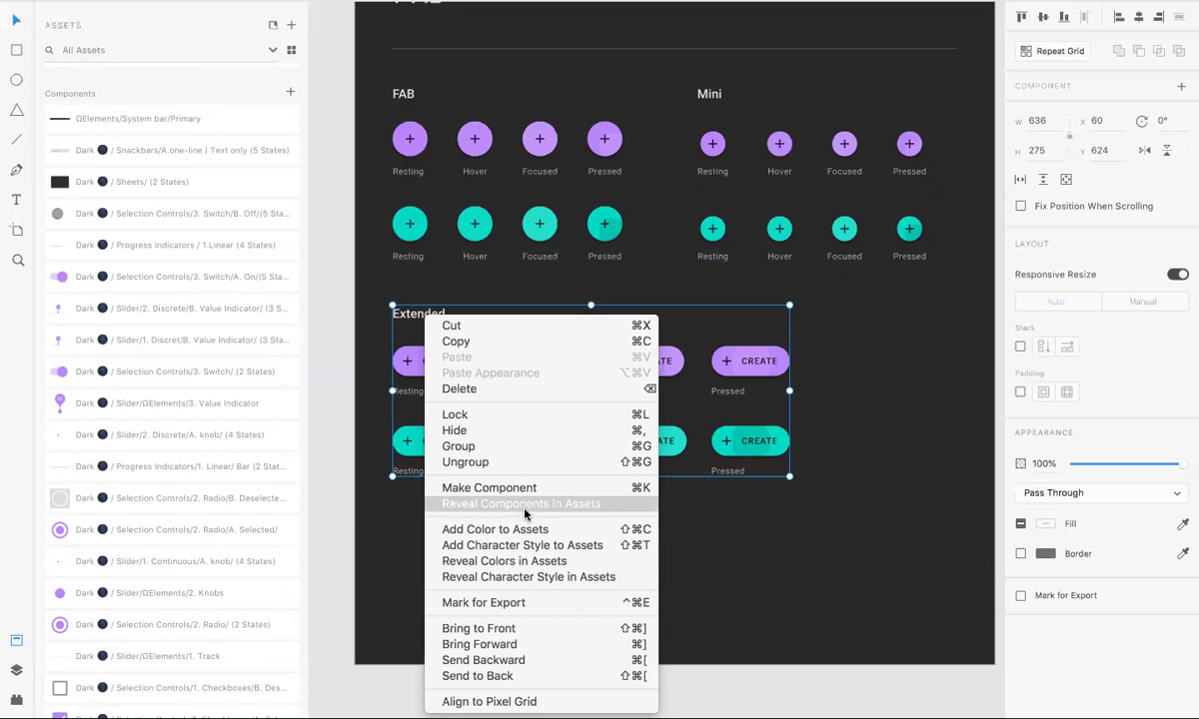
Step: Reveal the Extended group's components in Assets, locating FAB / 2. Extended (4 States)
left_click(592, 504)
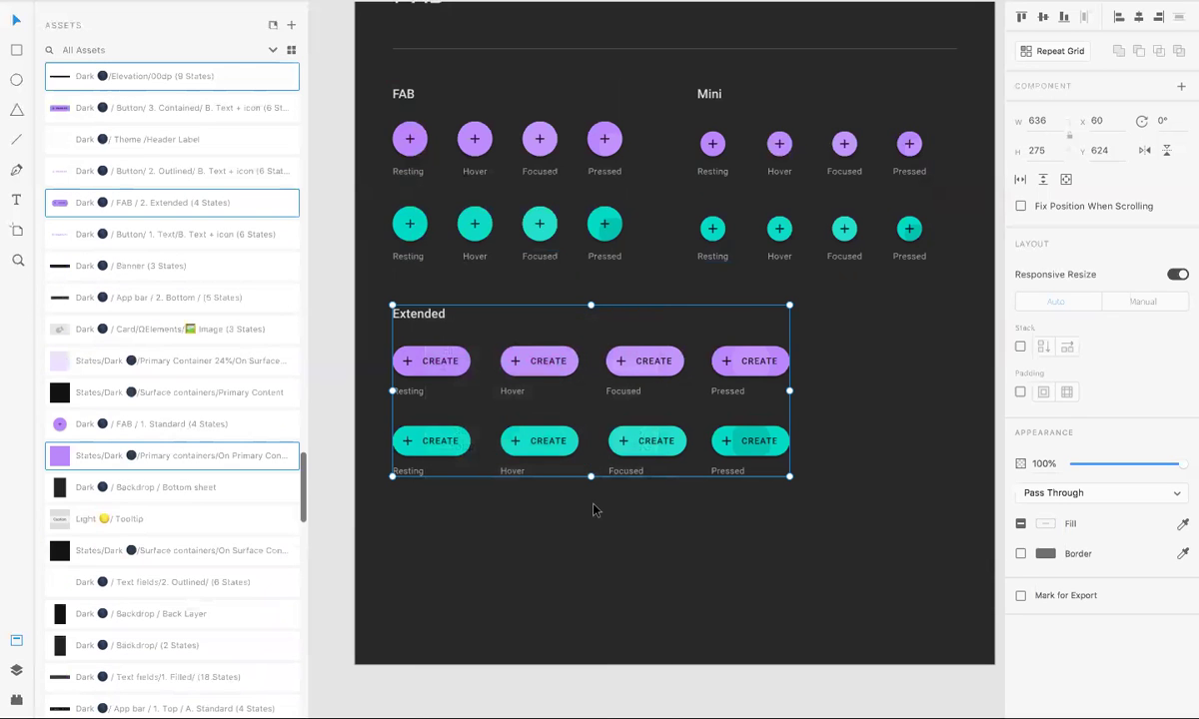
scroll(592, 509, "right", 3)
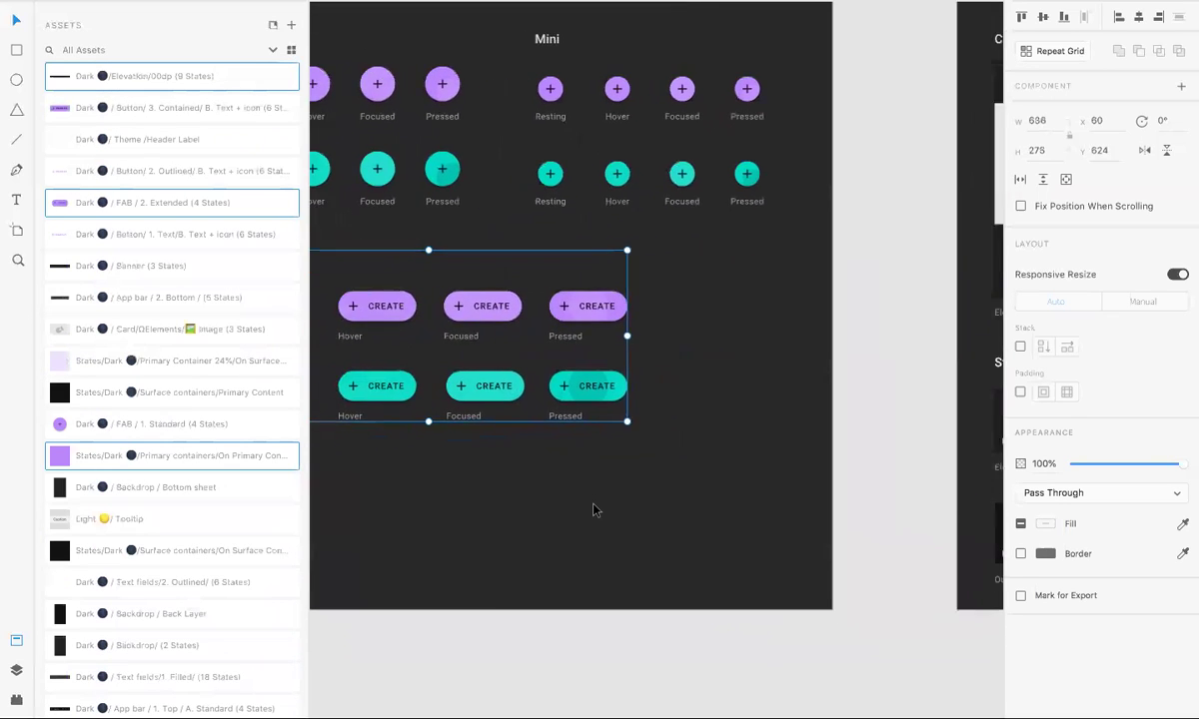
scroll(593, 510, "left", 5)
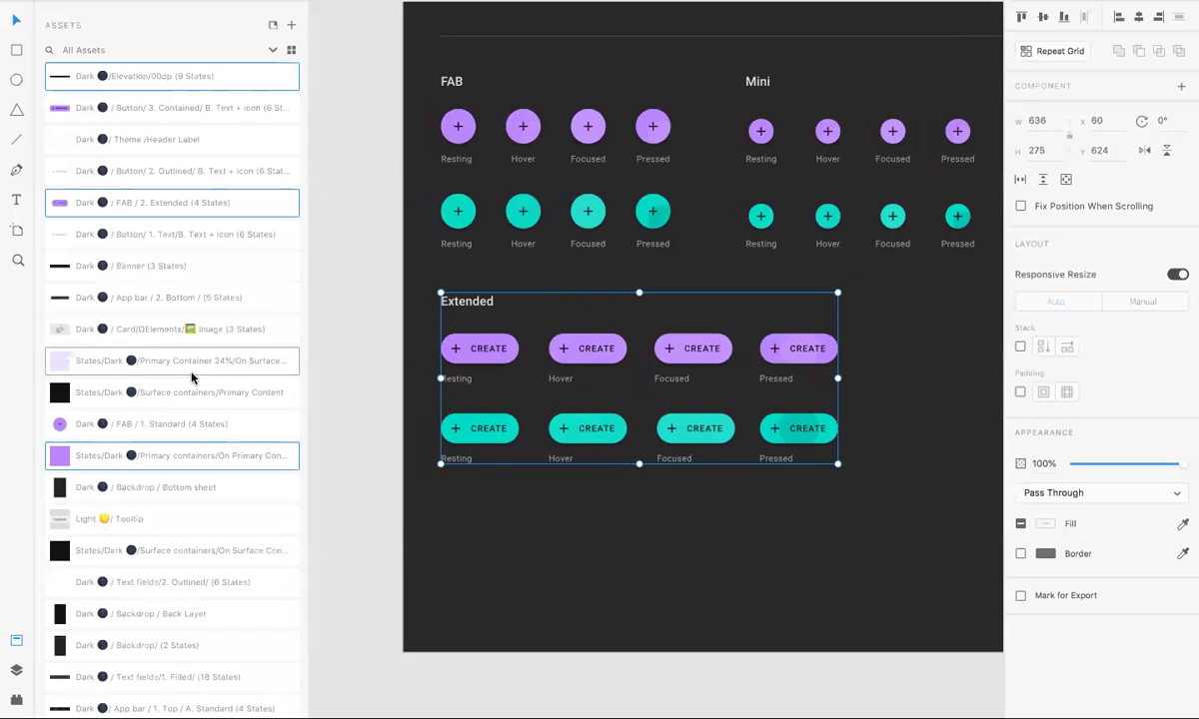
scroll(183, 377, "up", 1)
scroll(183, 378, "up", 8)
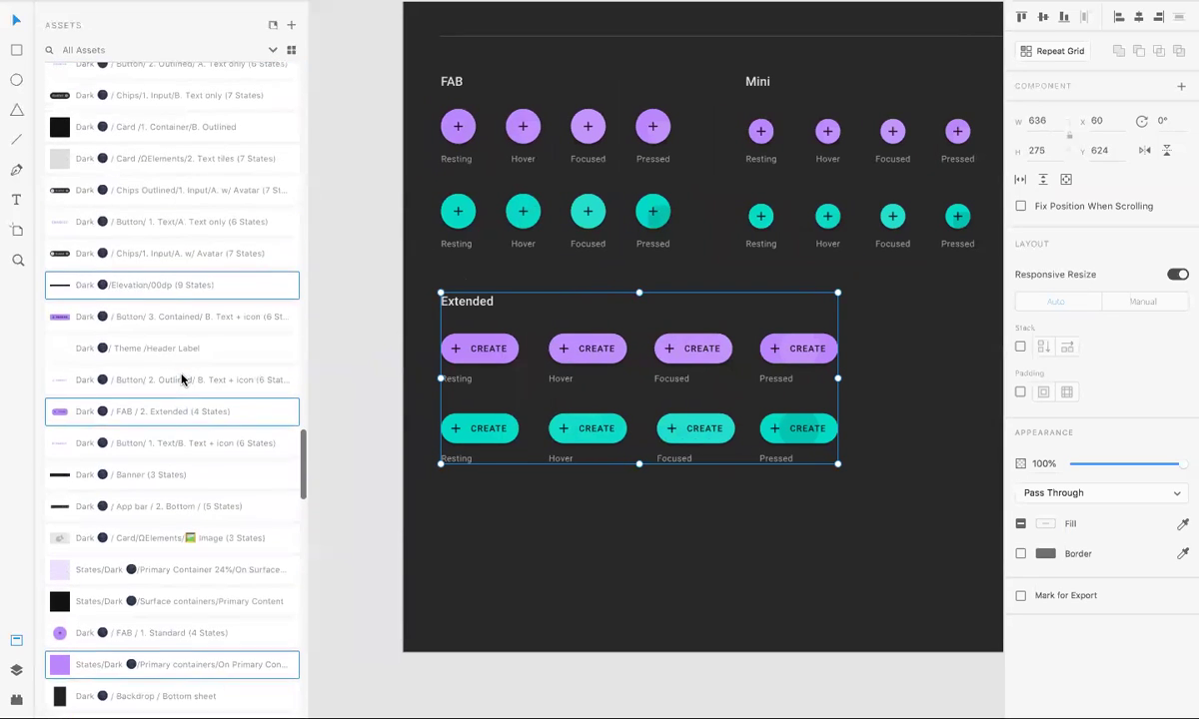
scroll(183, 370, "down", 5)
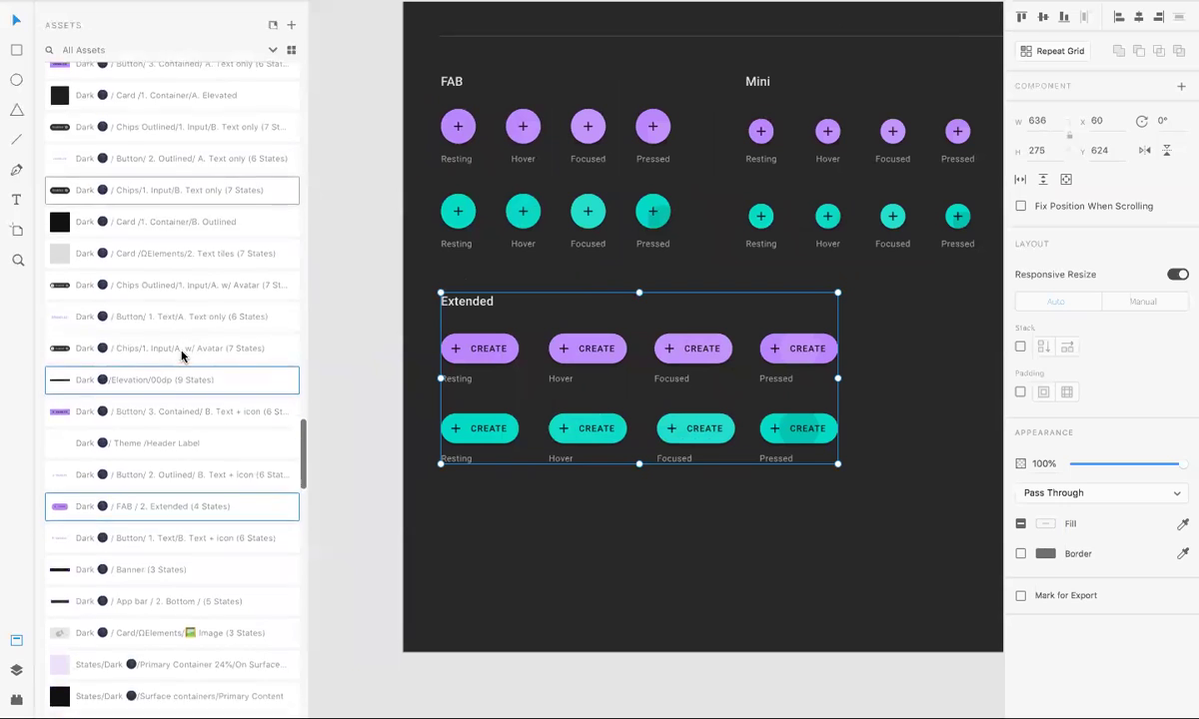
scroll(183, 355, "down", 1)
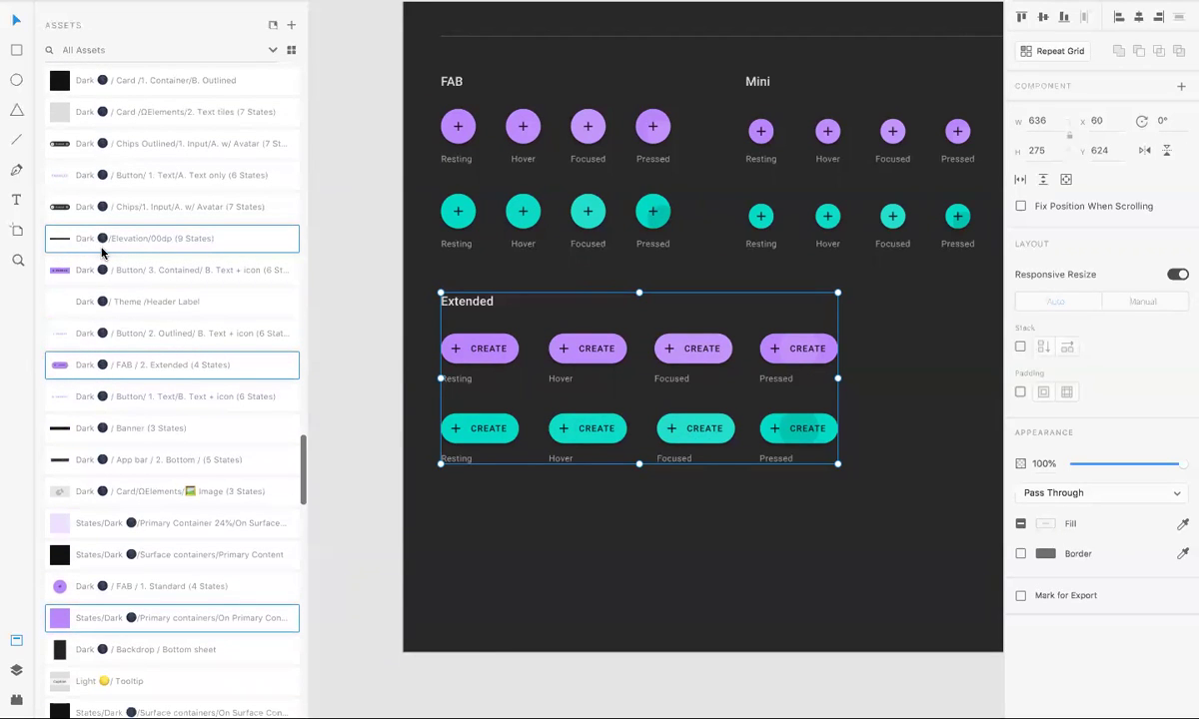
scroll(107, 320, "down", 1)
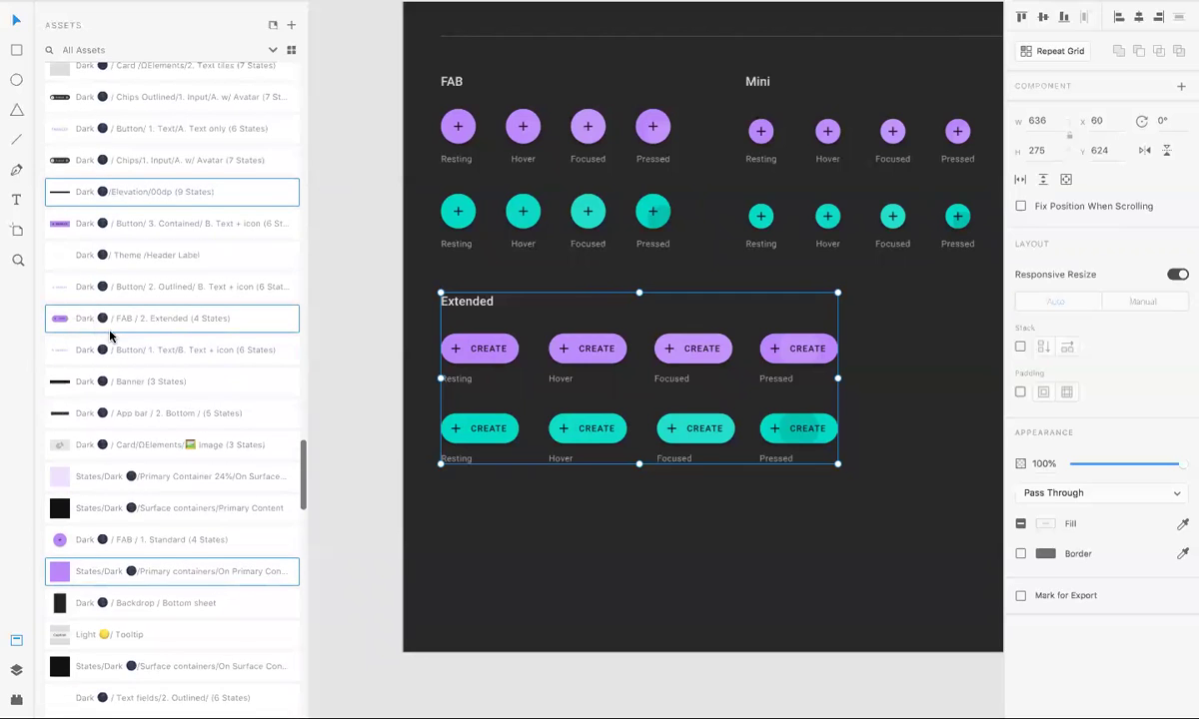
Step: Review the flagged components, including FAB / 2. Extended with 8 instances
mouse_move(63, 327)
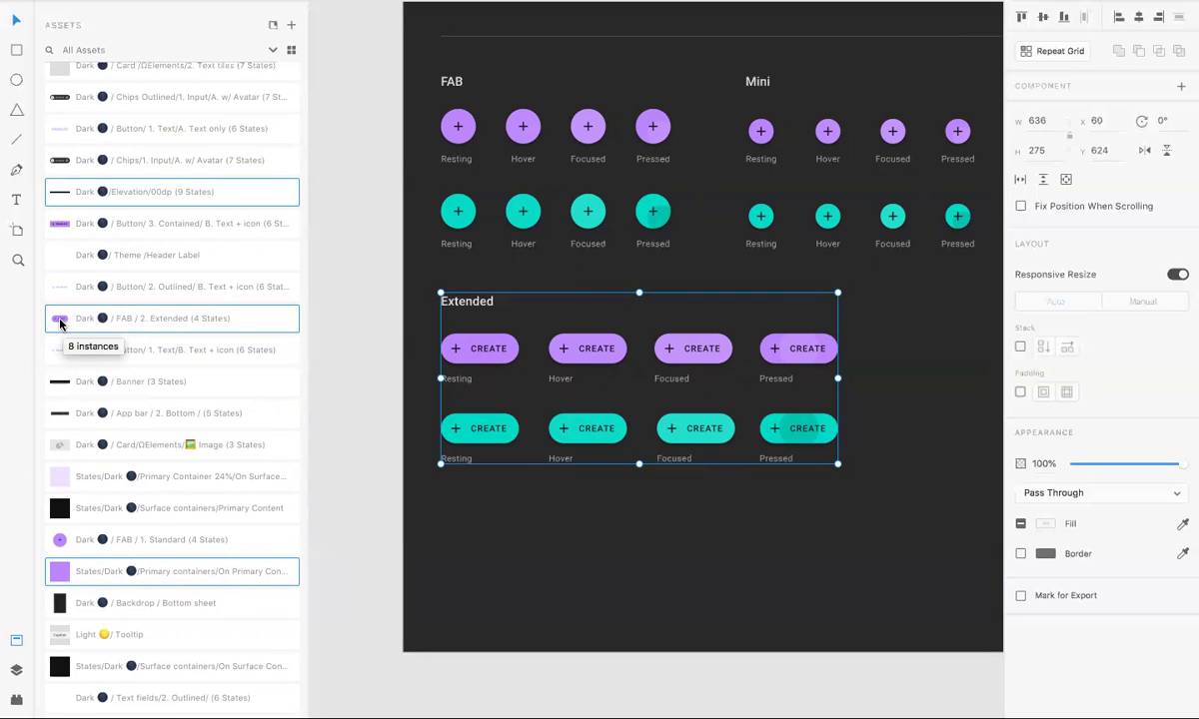
scroll(60, 322, "down", 5)
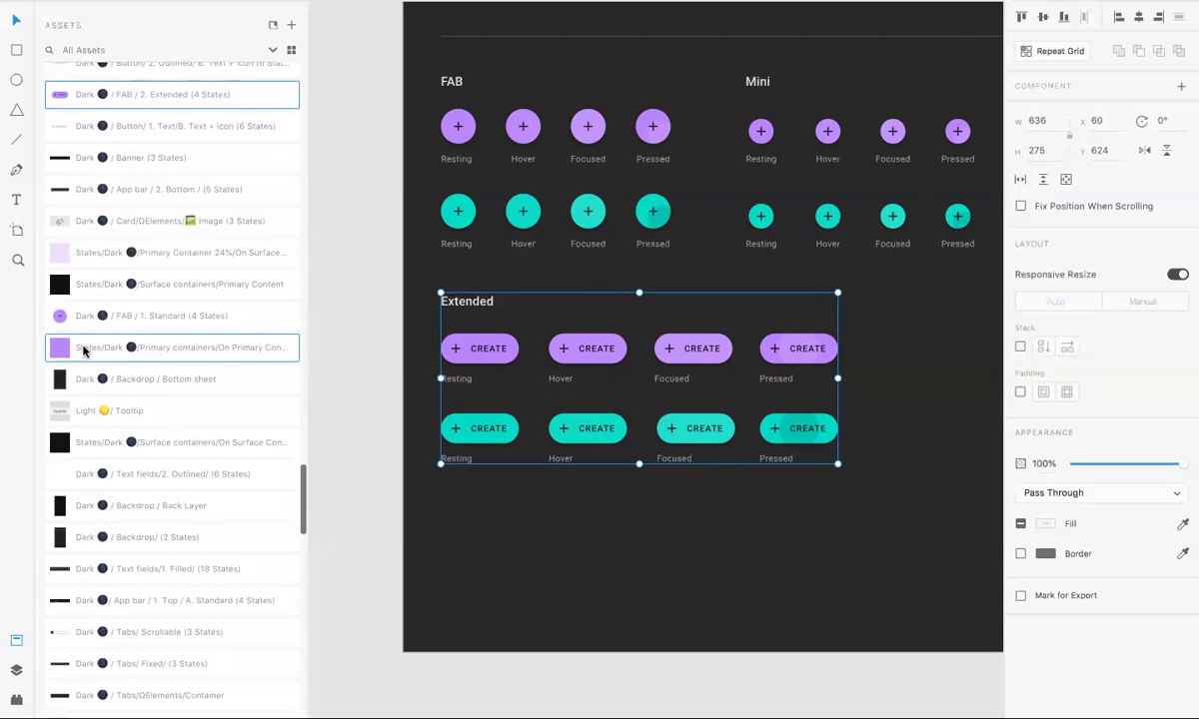
scroll(85, 349, "down", 9)
scroll(86, 355, "down", 4)
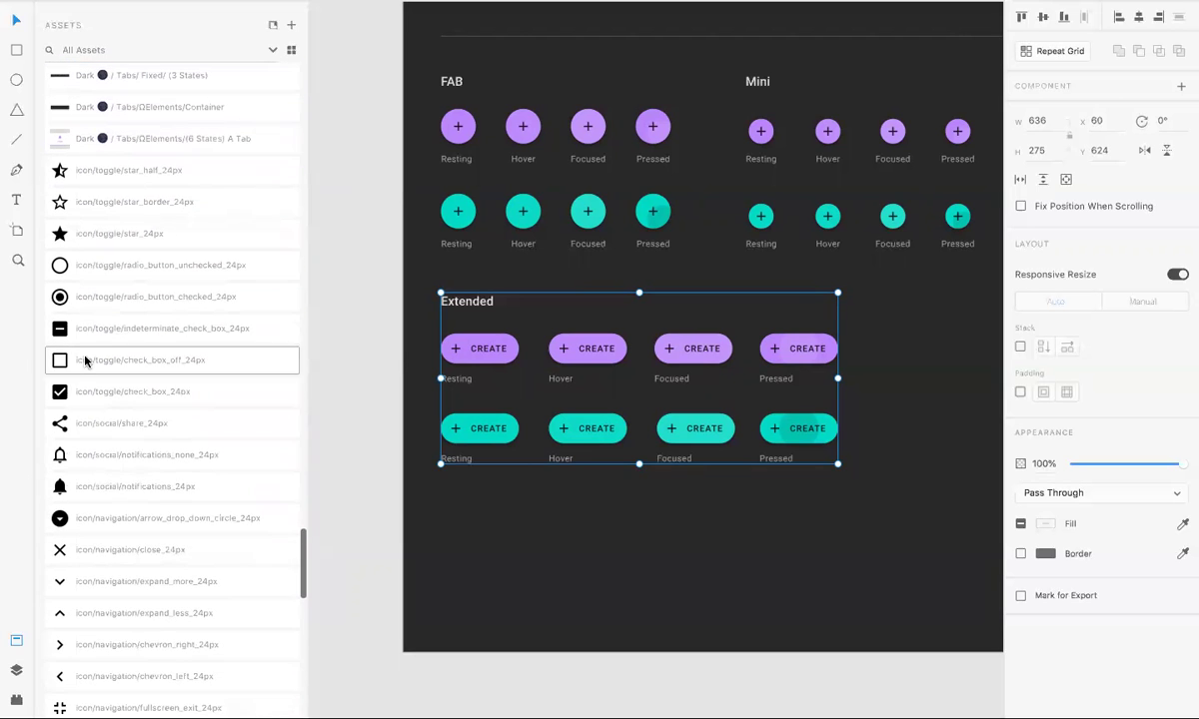
scroll(85, 504, "up", 10)
scroll(85, 507, "up", 13)
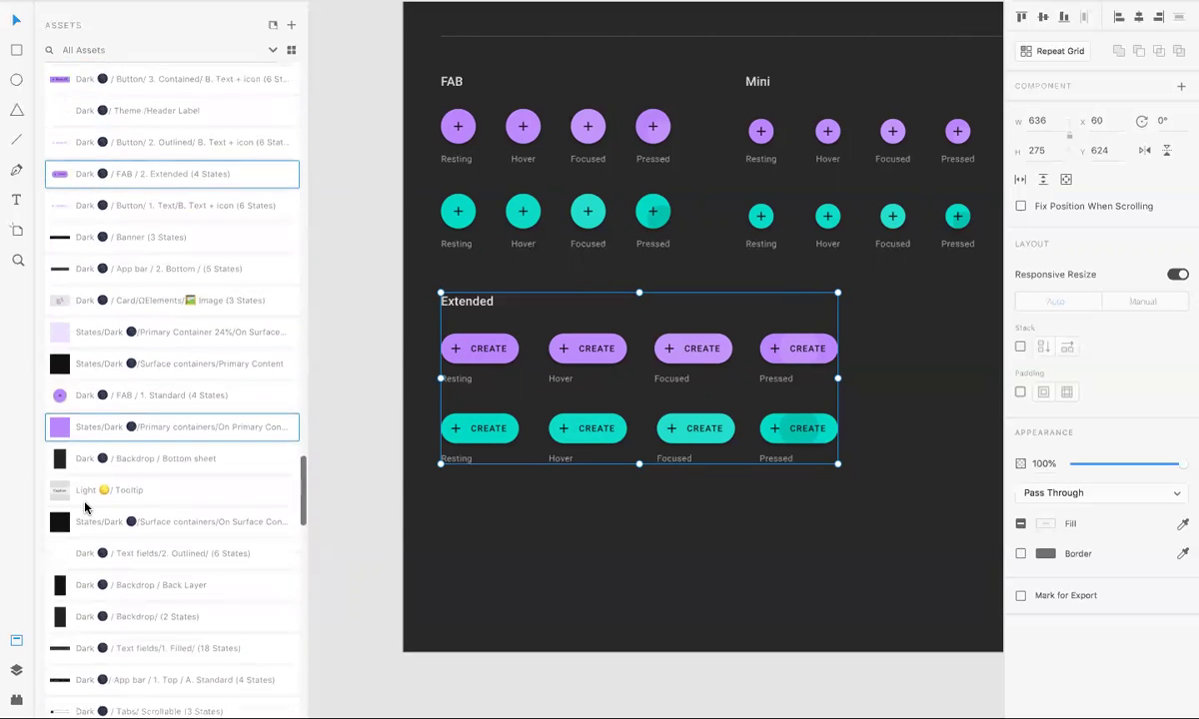
scroll(90, 504, "up", 3)
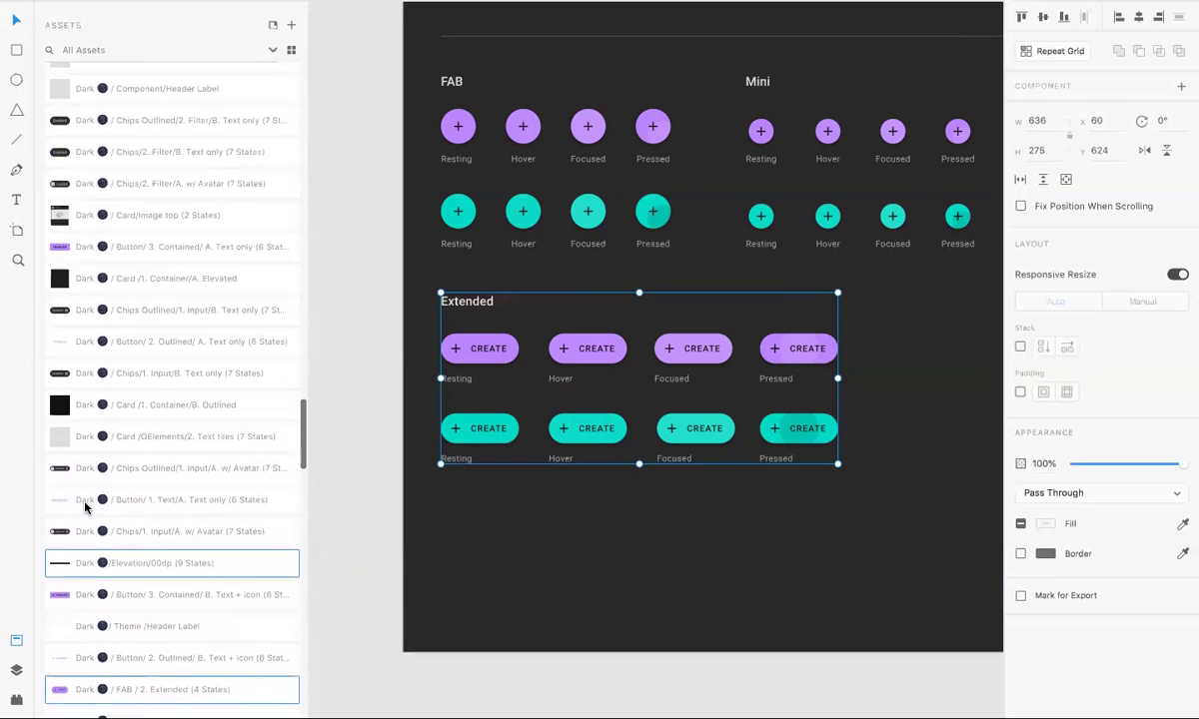
scroll(97, 502, "down", 4)
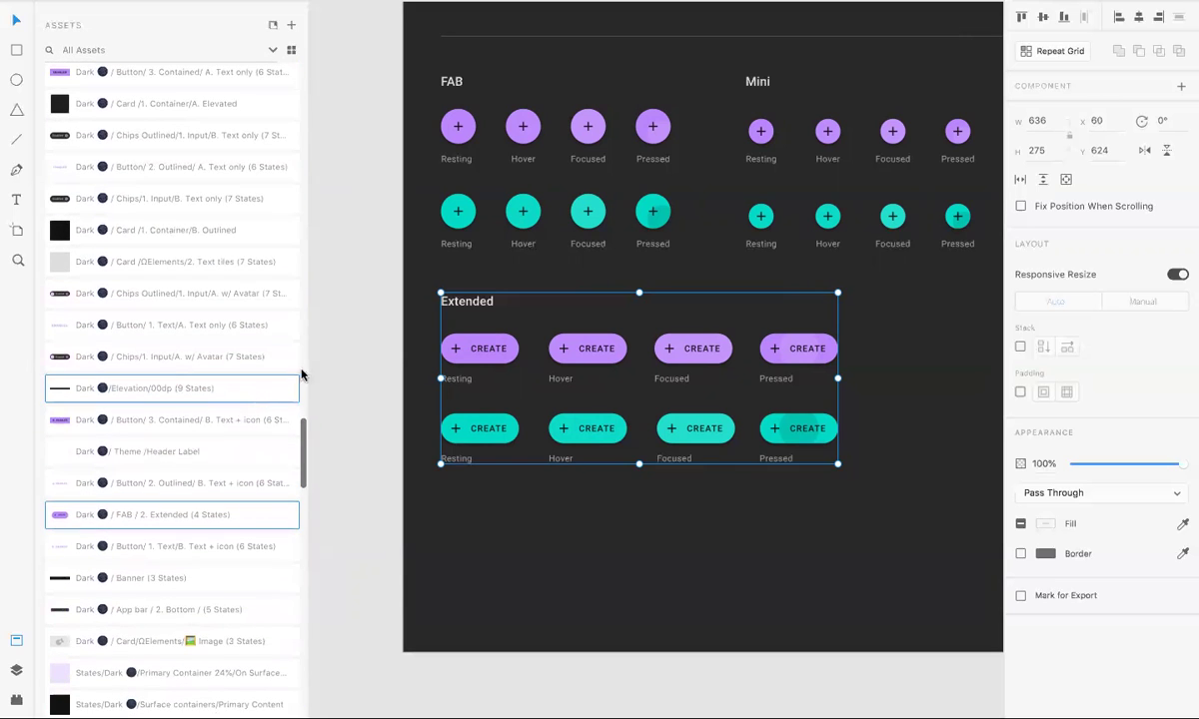
Step: Deselect the Extended buttons and bring the Chips: Outlined artboard into view
left_click(361, 327)
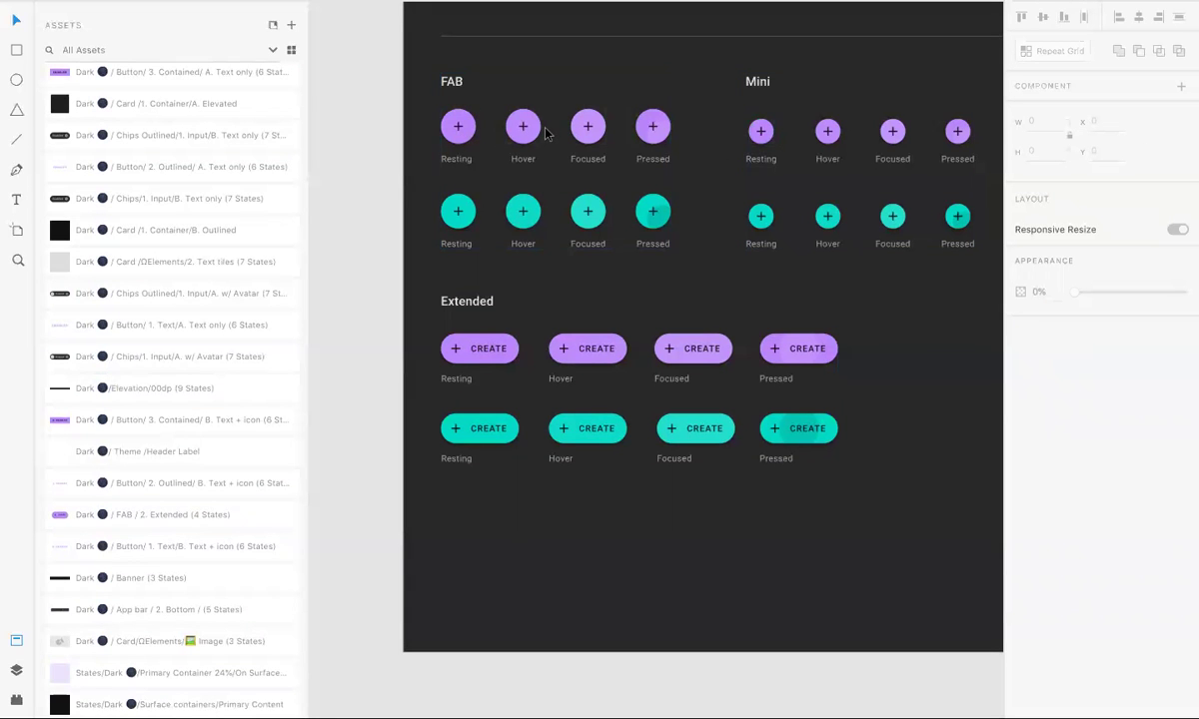
scroll(530, 135, "up", 3)
scroll(545, 133, "down", 10)
scroll(546, 133, "down", 15)
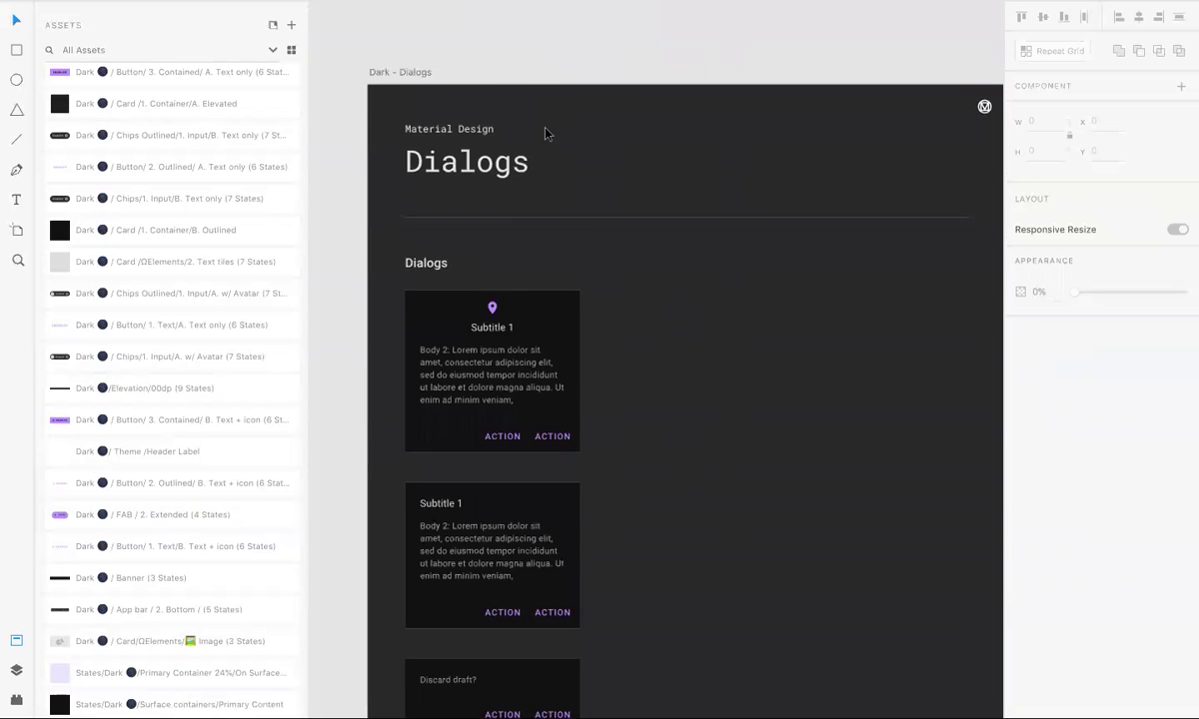
scroll(546, 131, "left", 2)
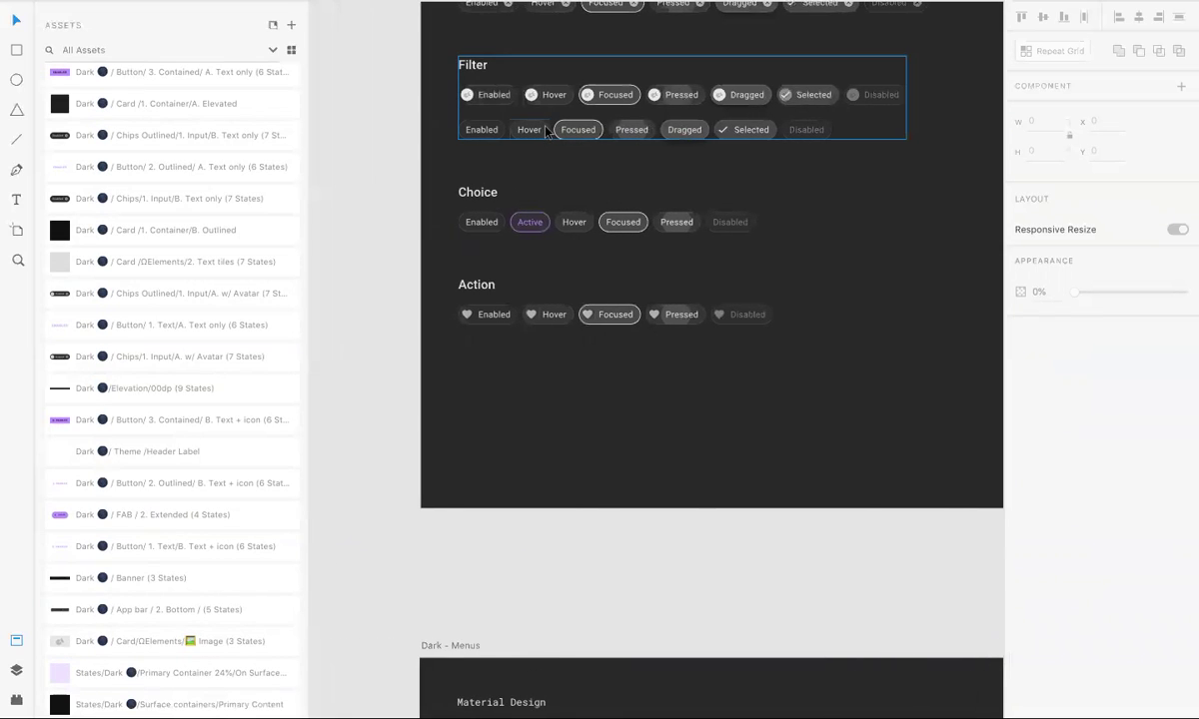
scroll(545, 131, "up", 1)
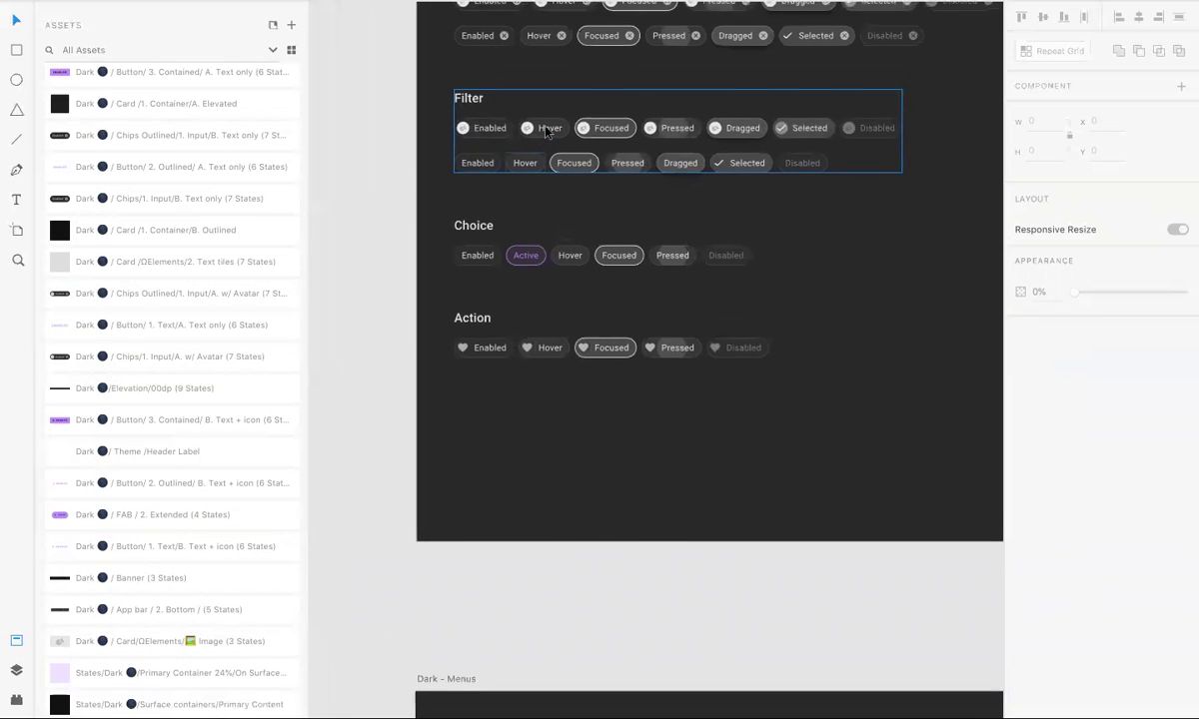
Step: Make the Action chips group a component named Chips Outlined/4. Action (4 States)
left_click(482, 349)
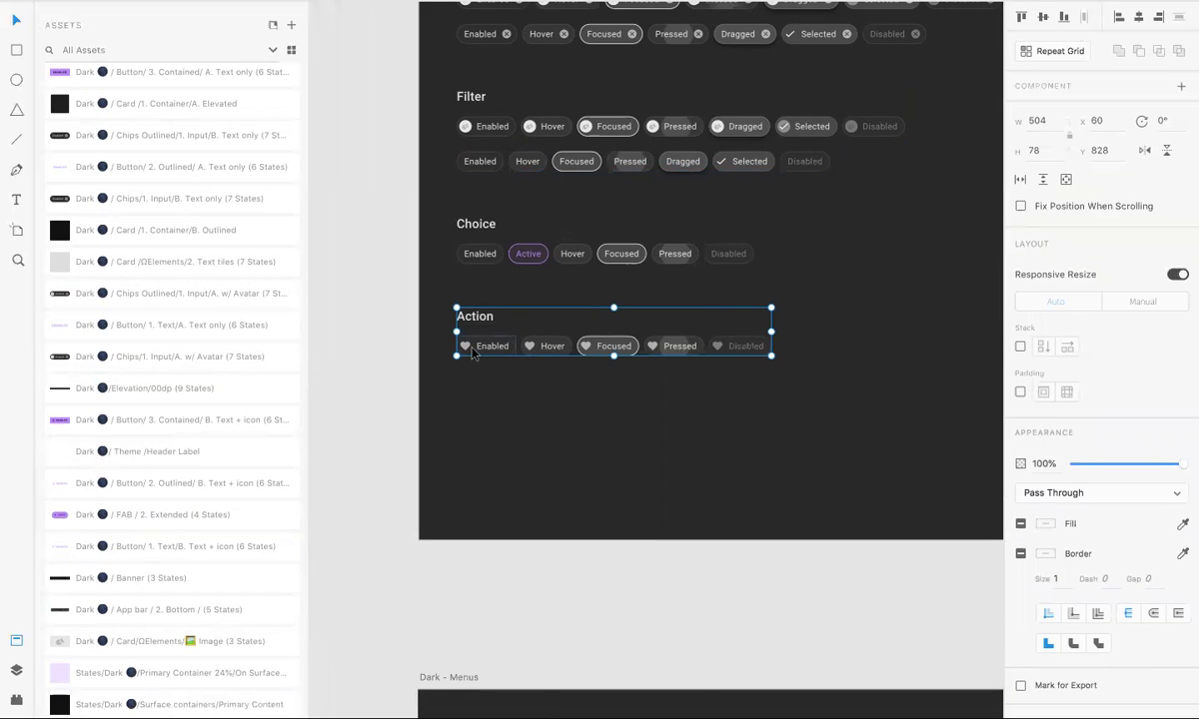
right_click(473, 352)
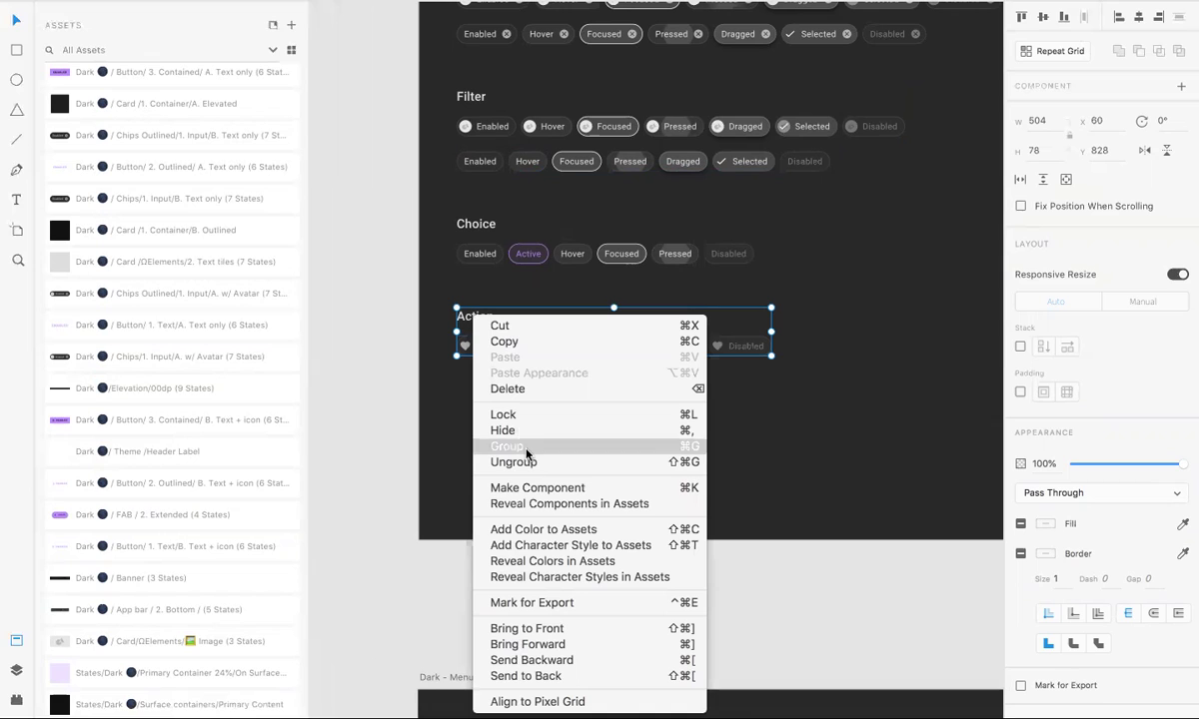
left_click(536, 489)
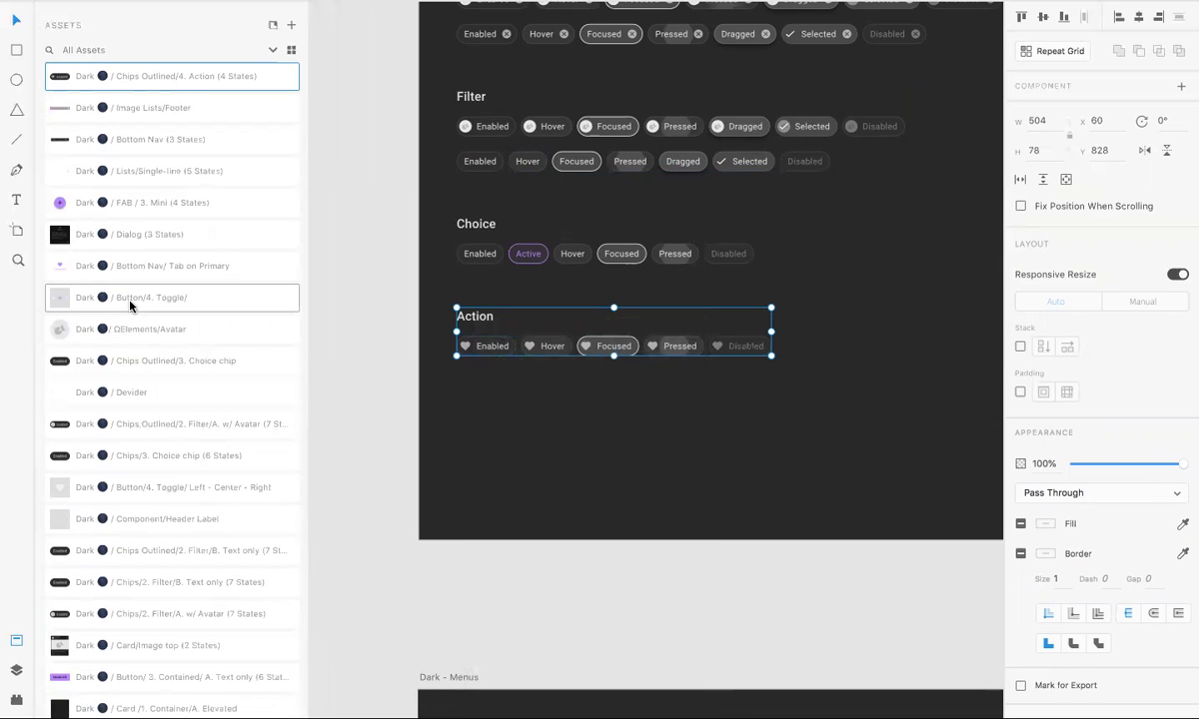
scroll(130, 305, "up", 1)
scroll(130, 306, "up", 3)
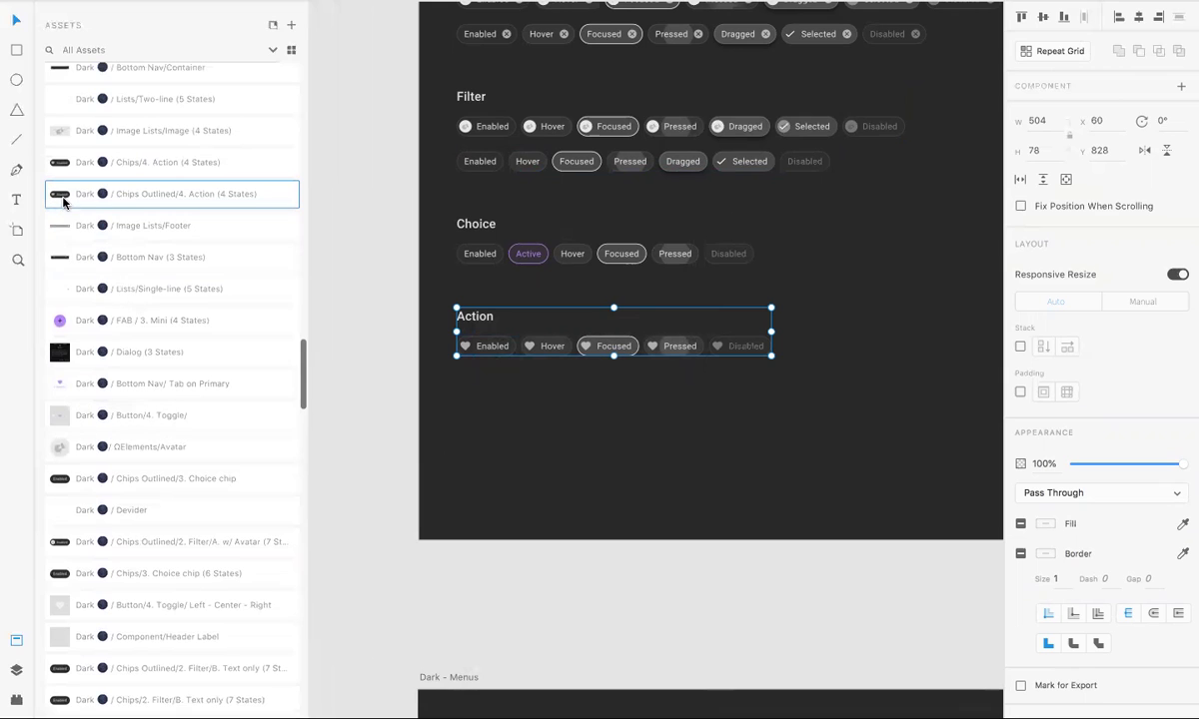
scroll(165, 405, "down", 10)
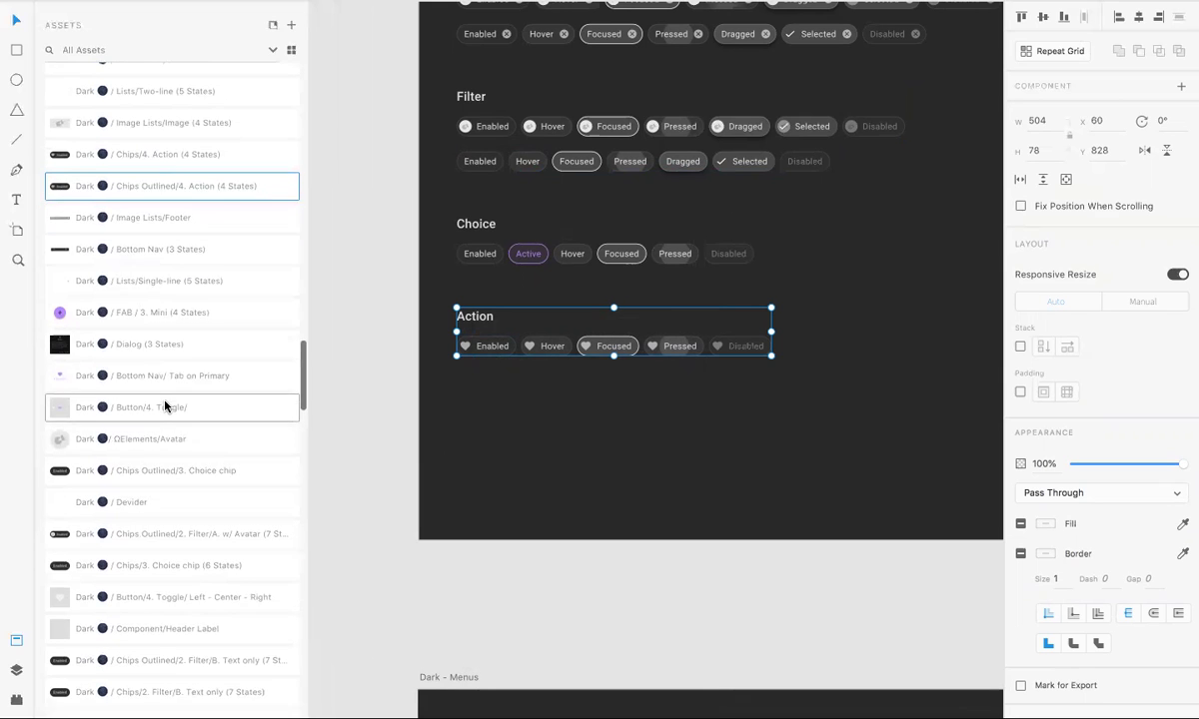
scroll(165, 405, "down", 1)
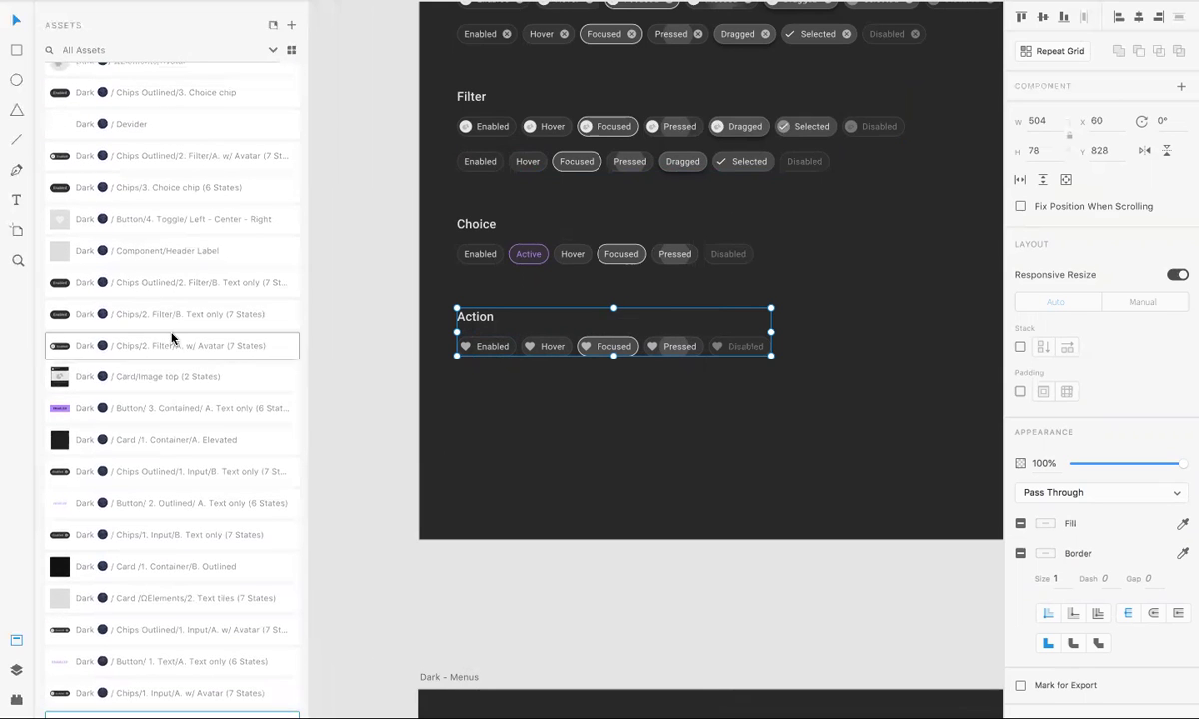
scroll(171, 340, "down", 10)
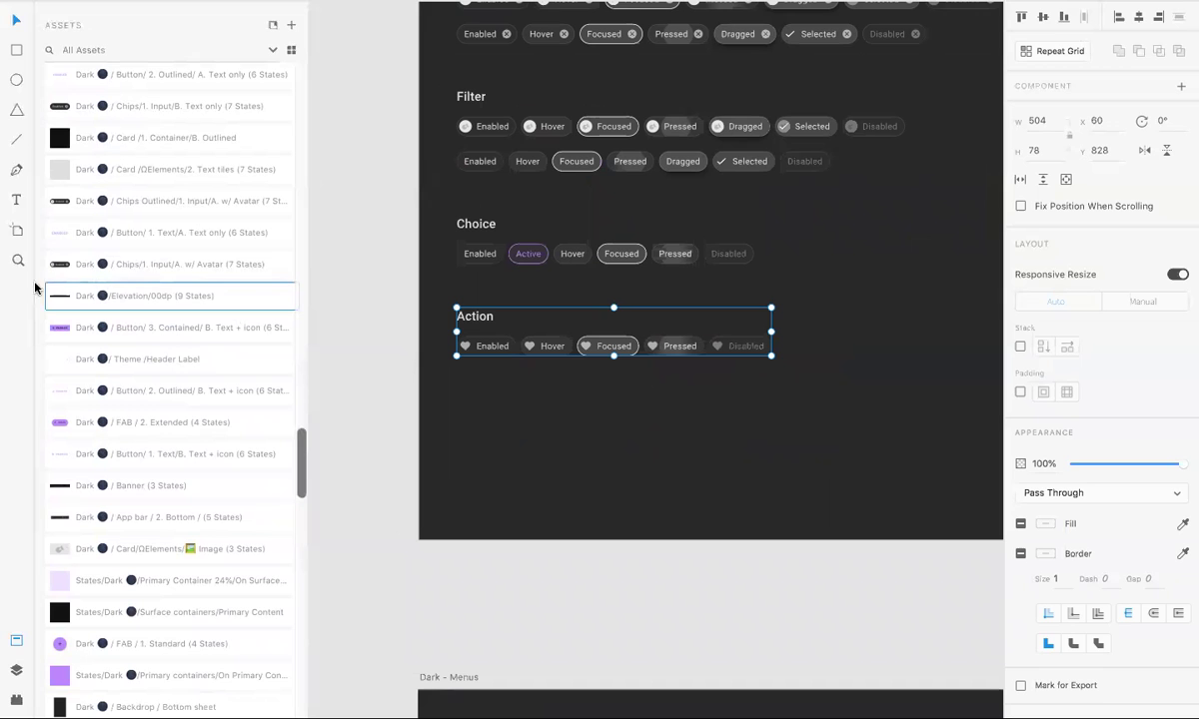
scroll(204, 390, "down", 10)
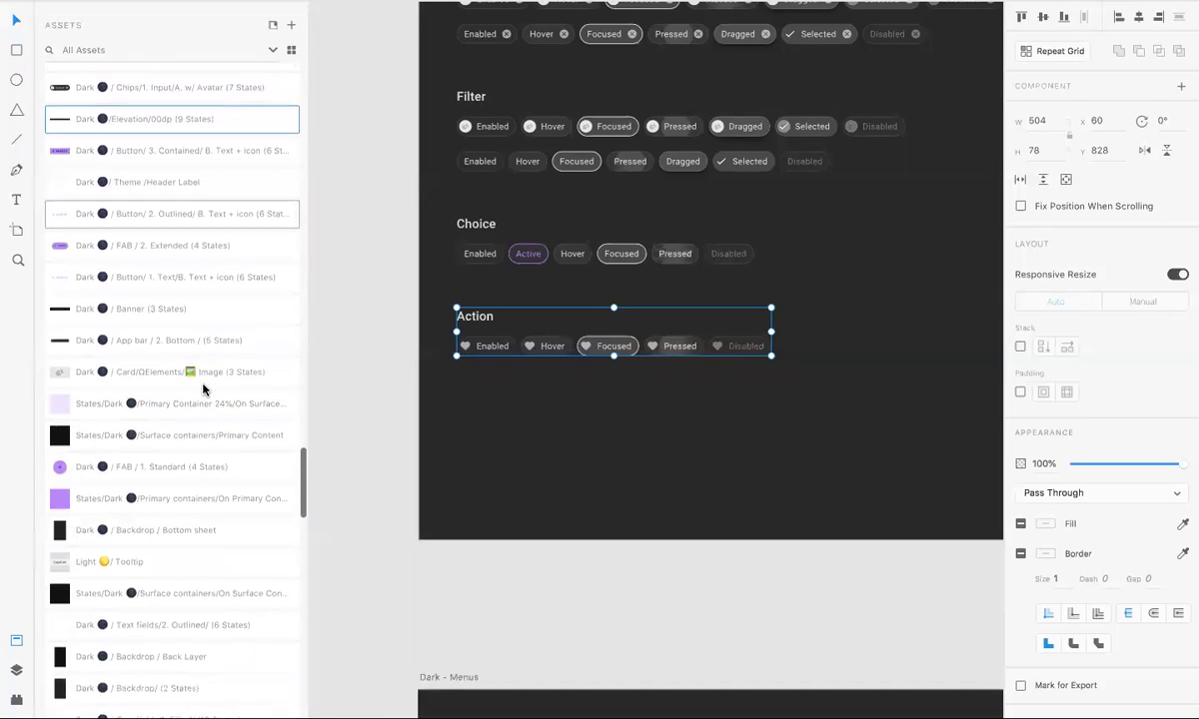
scroll(205, 389, "down", 6)
scroll(205, 390, "up", 15)
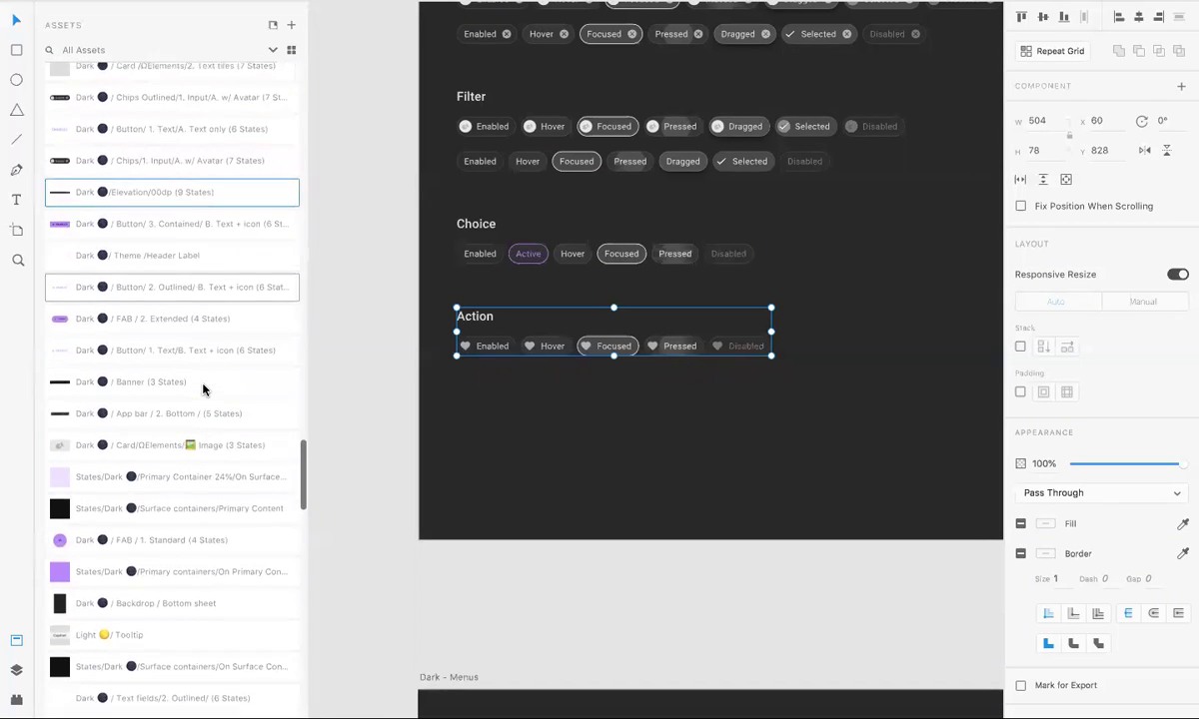
scroll(203, 389, "up", 1)
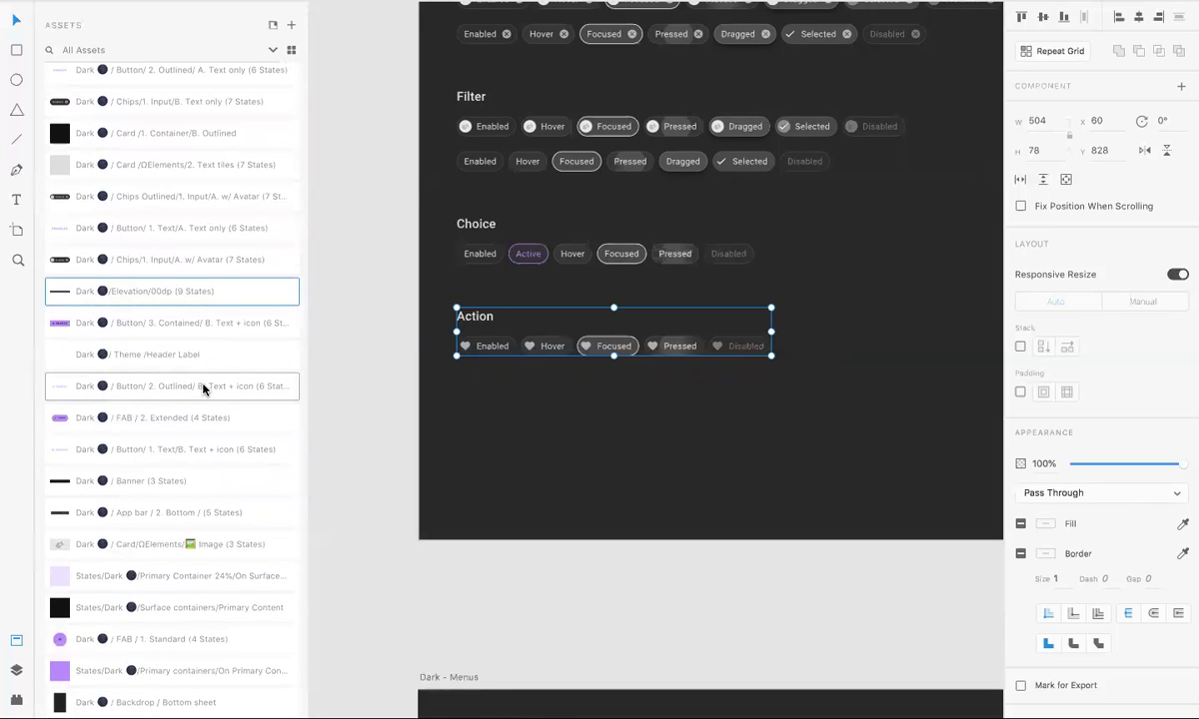
scroll(203, 389, "up", 12)
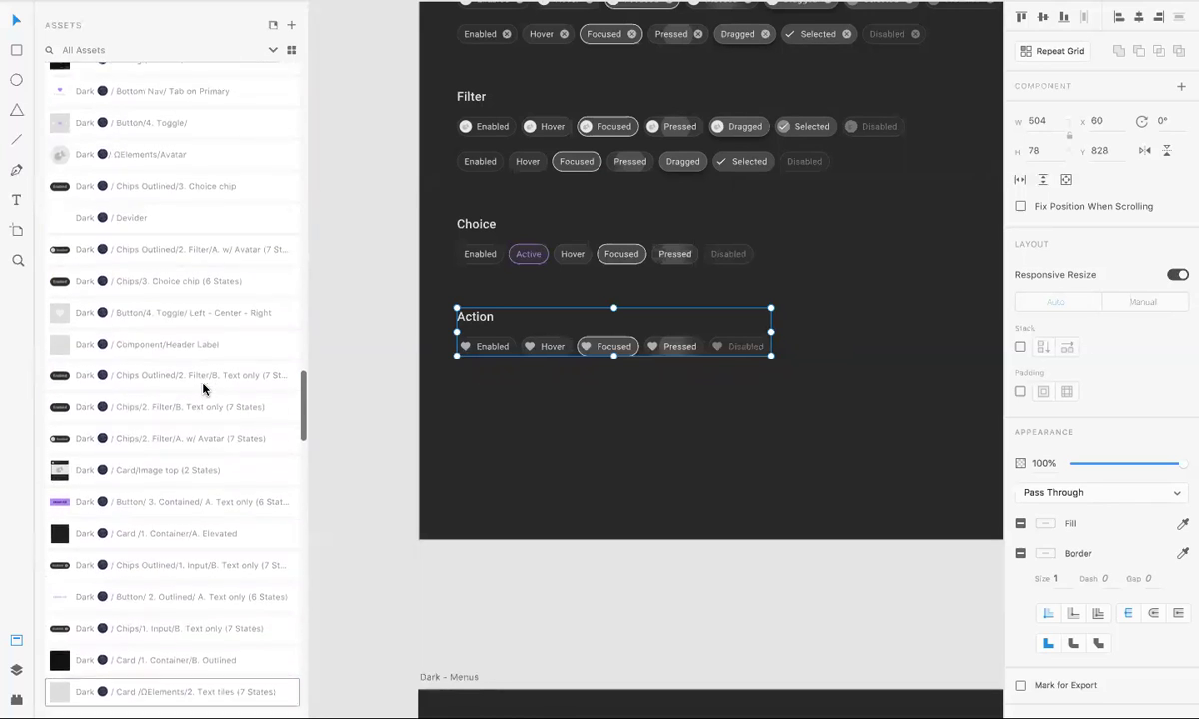
scroll(204, 389, "up", 7)
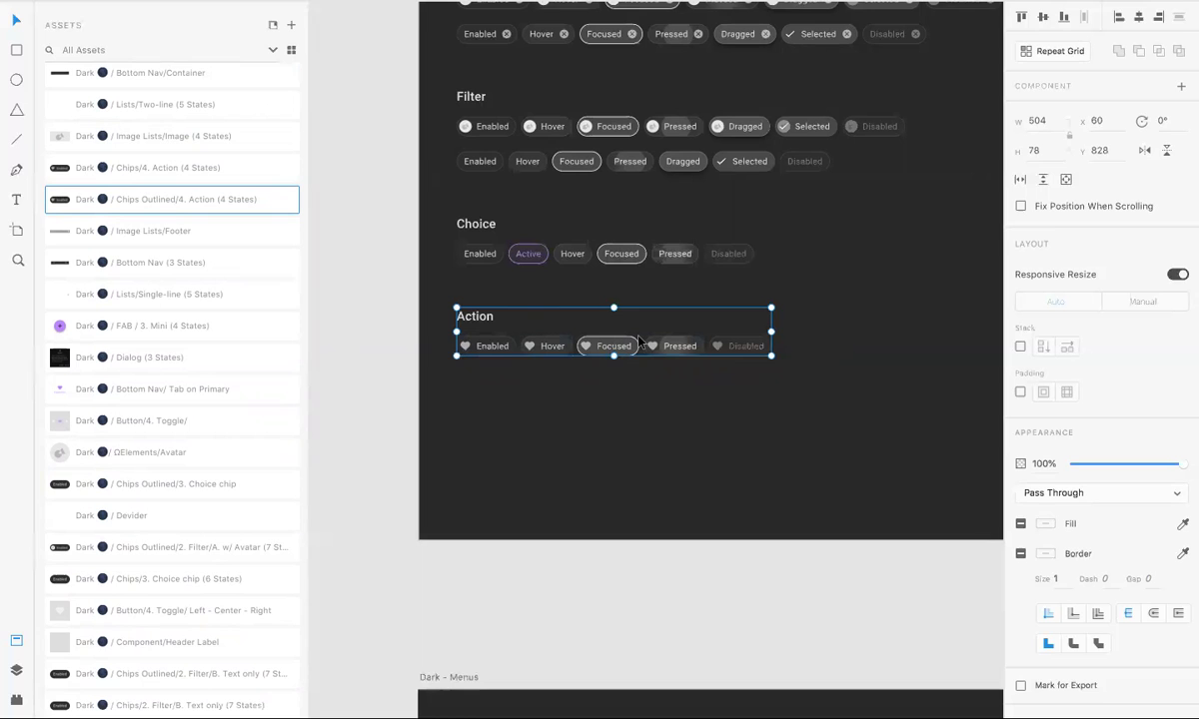
Step: Zoom out from Dark - Buttons to see the App Bars, Buttons, FAB and Cards artboards
scroll(640, 340, "up", 15)
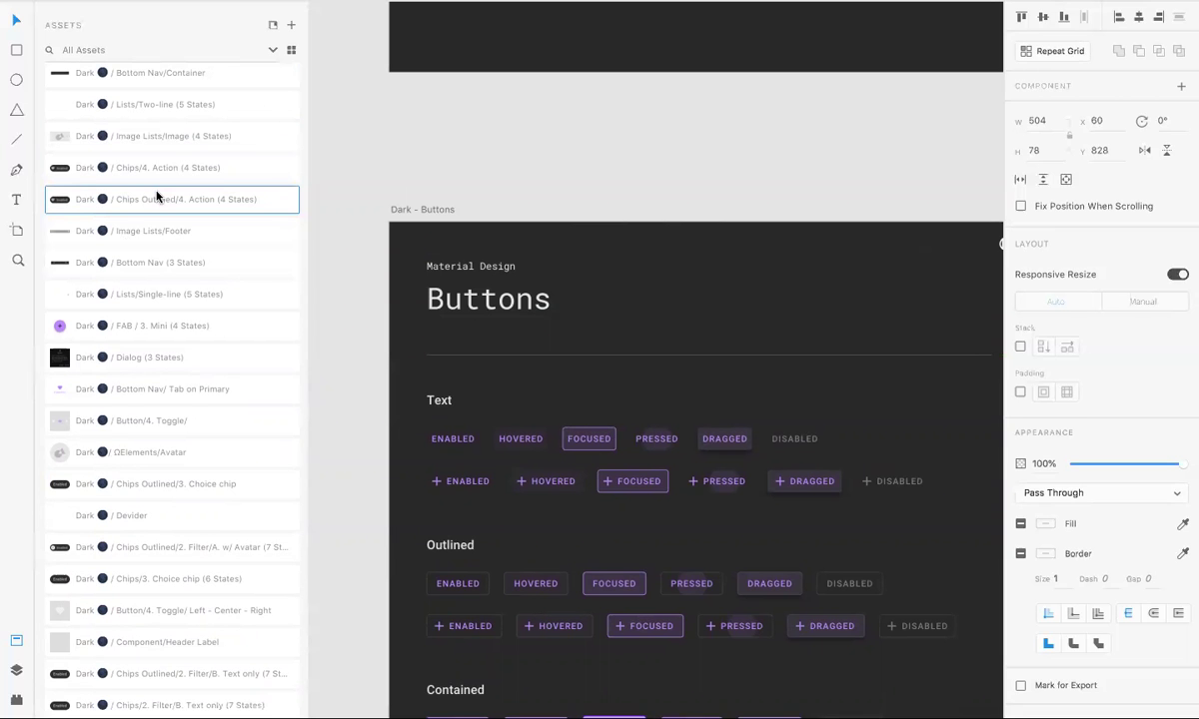
key("ctrl+minus")
key("ctrl+minus")
key("ctrl+minus")
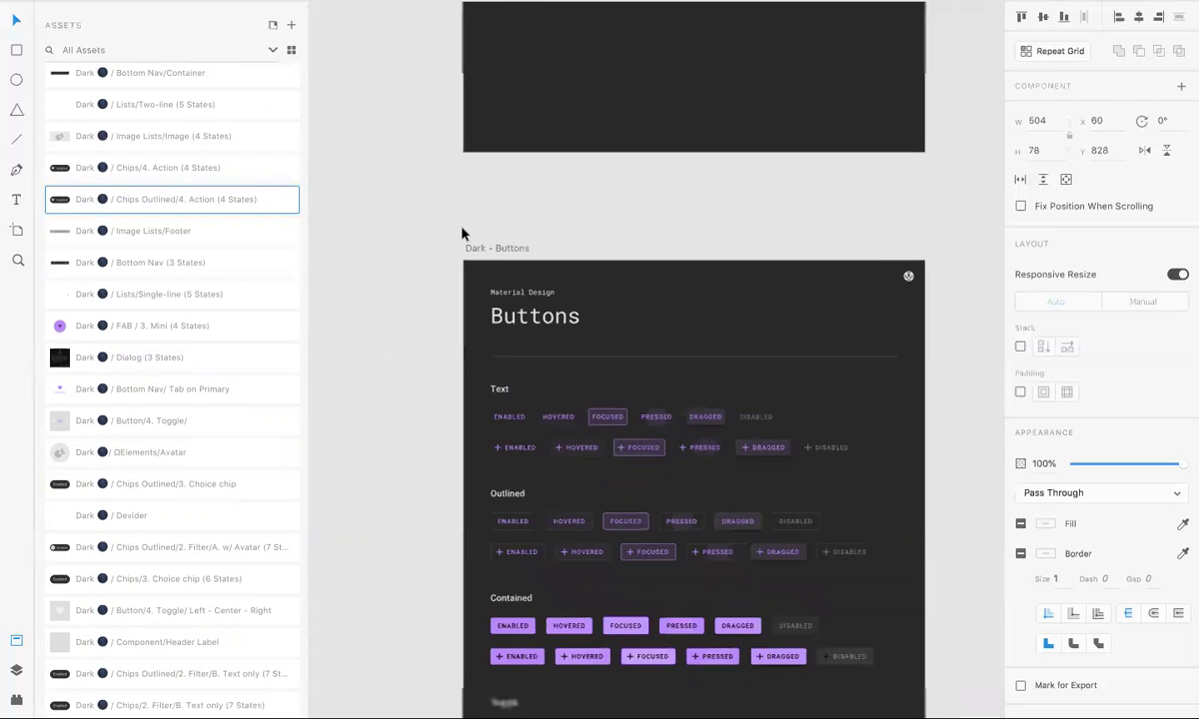
scroll(462, 234, "right", 5)
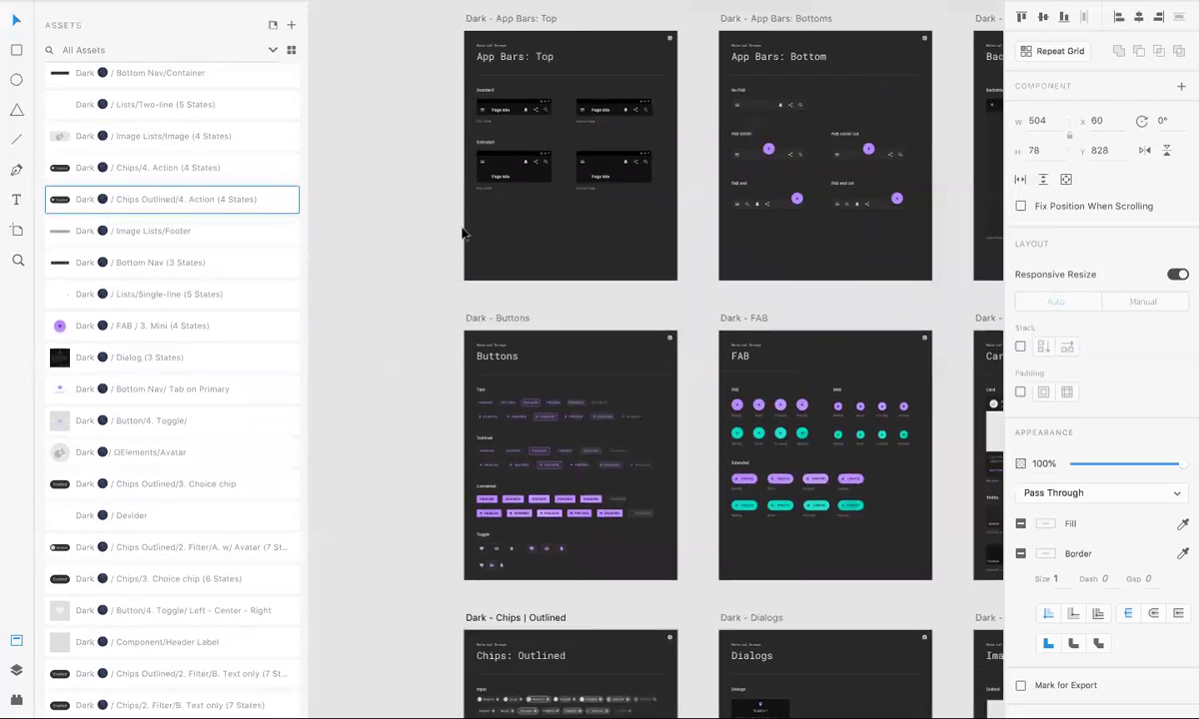